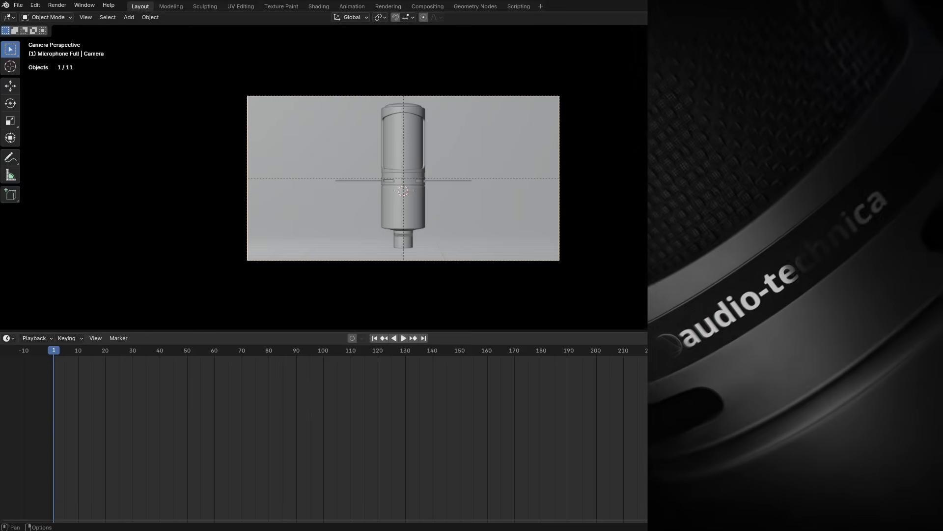
Switch the viewport to rendered shading and add an area light at the 3D cursor.
{"action": "key", "text": "shift+z"}
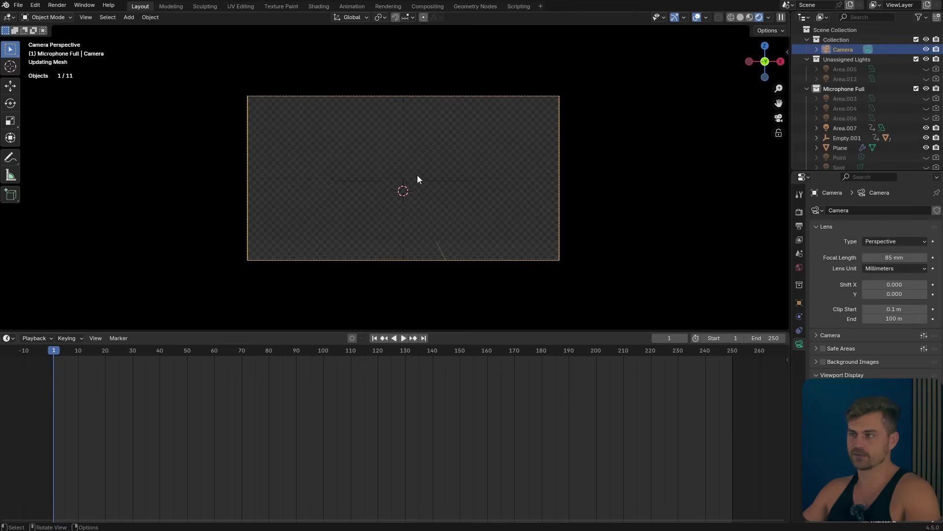
{"action": "scroll", "coordinate": [408, 198], "scroll_direction": "up", "scroll_amount": 2}
{"action": "key", "text": "shift+a"}
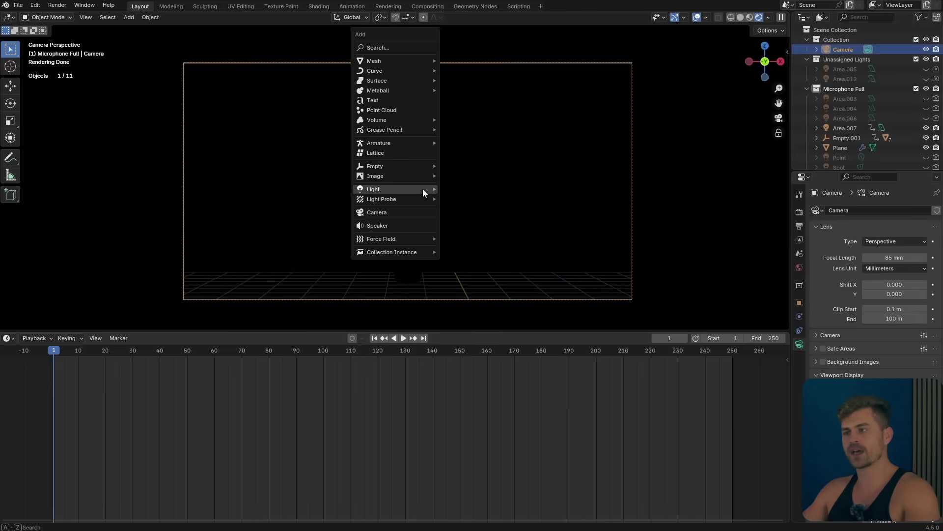
{"action": "mouse_move", "coordinate": [422, 189]}
{"action": "left_click", "coordinate": [468, 220]}
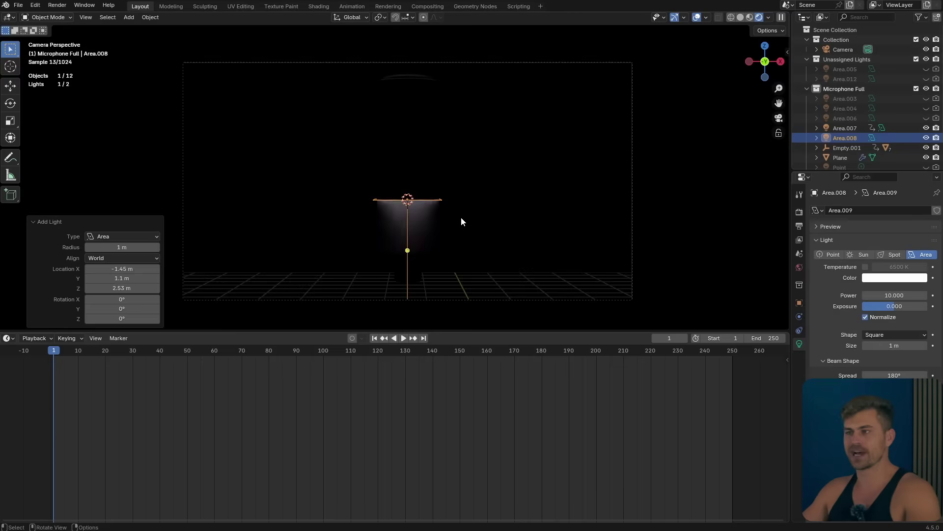
Rotate the new area light -90° around the global X axis so it faces the microphone horizontally.
{"action": "middle_click_drag", "start_coordinate": [461, 219], "coordinate": [514, 245]}
{"action": "type", "text": "rx"}
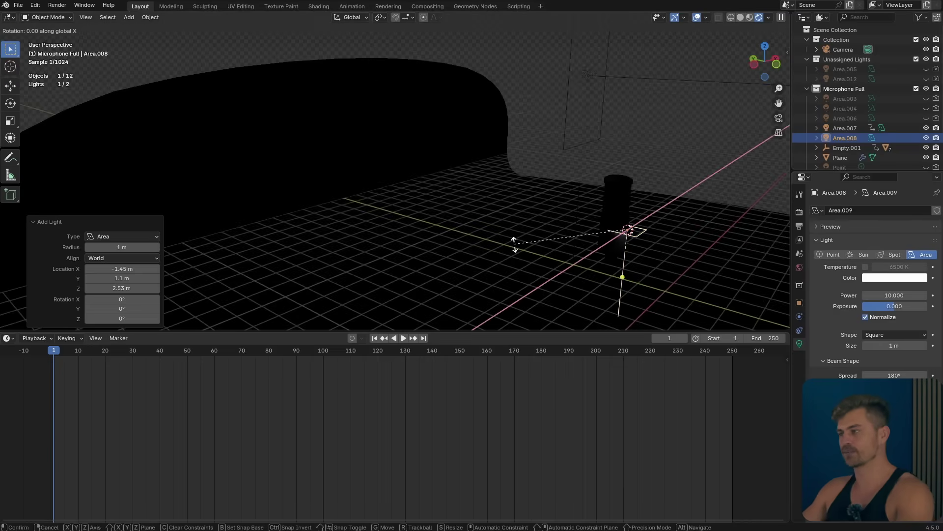
{"action": "type", "text": "-90"}
{"action": "key", "text": "Return"}
Move the area light along Y to behind the microphone and scale it up by about 4.6.
{"action": "key", "text": "g"}
{"action": "key", "text": "y"}
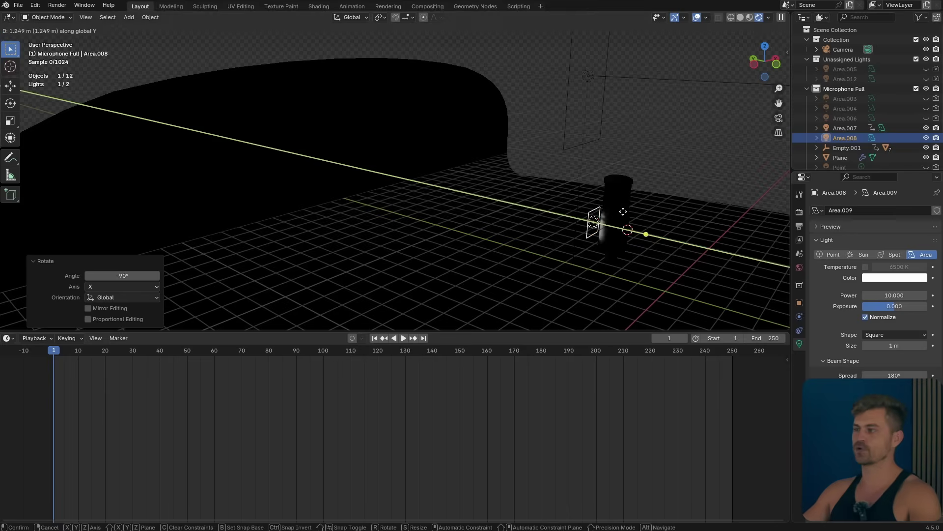
{"action": "left_click", "coordinate": [589, 217]}
{"action": "key", "text": "s"}
{"action": "left_click", "coordinate": [112, 70]}
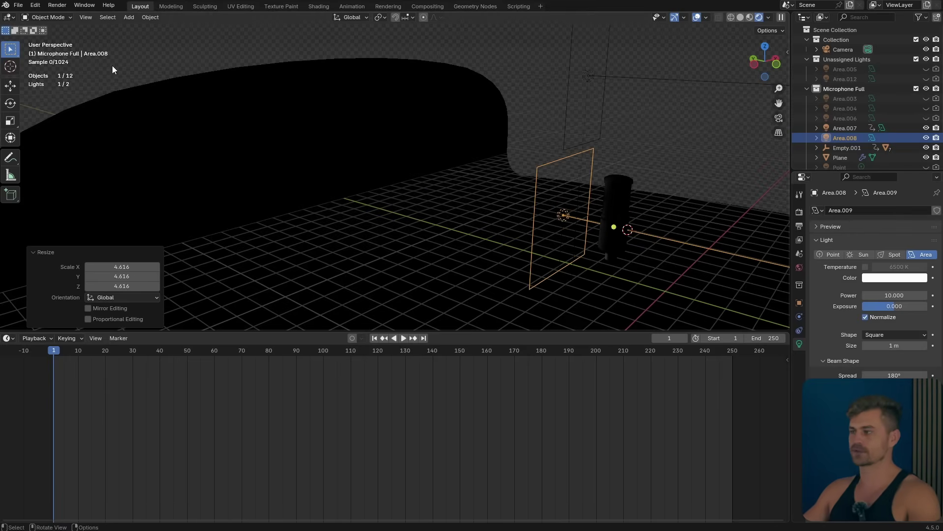
Raise the area light's exposure to about 5.48 and, in camera view, scale its width along X by about 0.79.
{"action": "left_click_drag", "start_coordinate": [897, 307], "coordinate": [915, 307]}
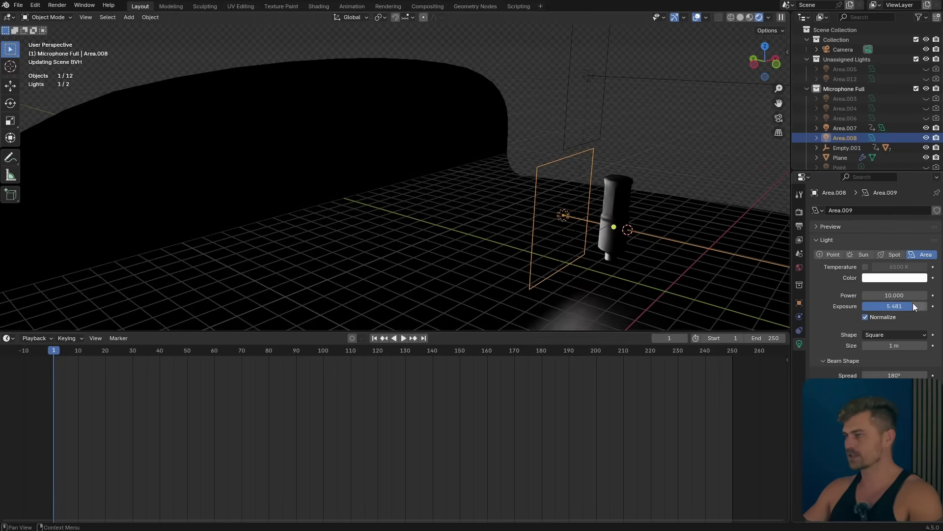
{"action": "key", "text": "KP_0"}
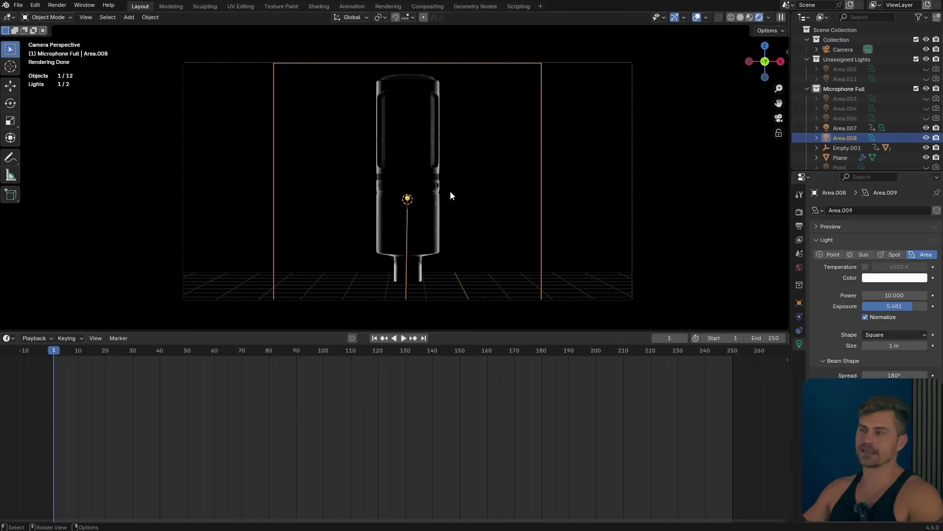
{"action": "key", "text": "s"}
{"action": "key", "text": "x"}
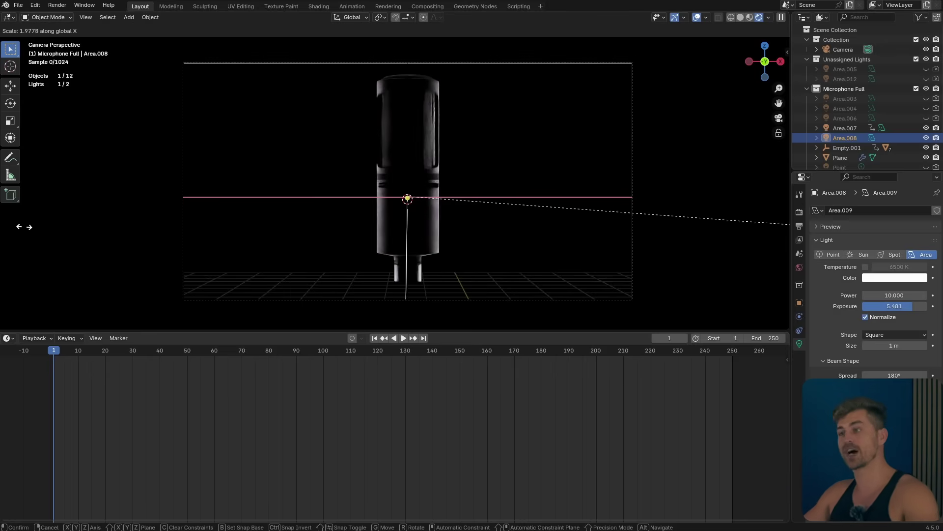
{"action": "left_click", "coordinate": [564, 213]}
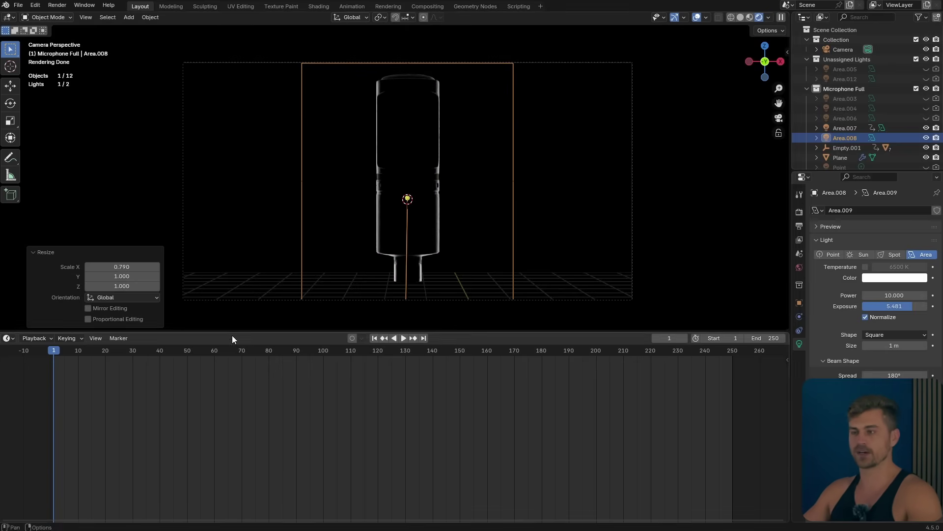
Lower the area light about 4.51 m along Z and keyframe its transform and its power of 10 at frame 1.
{"action": "scroll", "coordinate": [350, 204], "scroll_direction": "down", "scroll_amount": 1}
{"action": "key", "text": "g"}
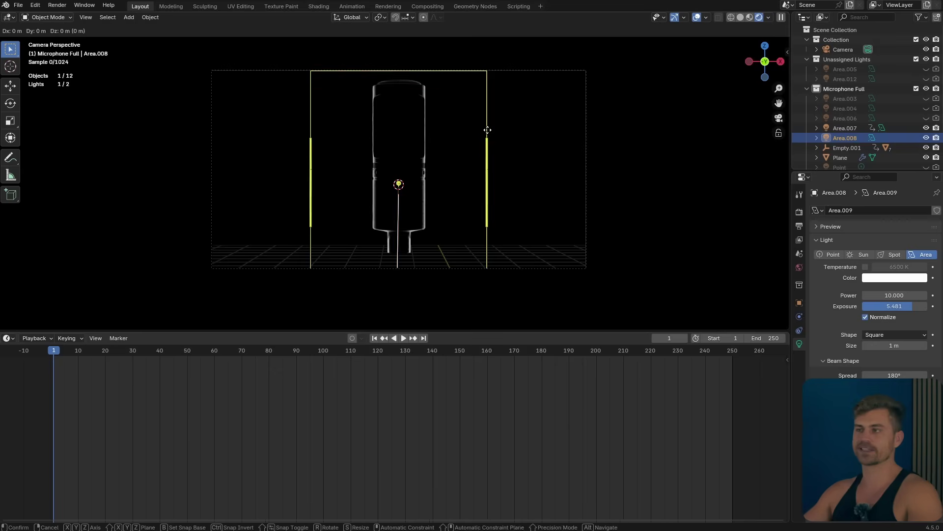
{"action": "key", "text": "z"}
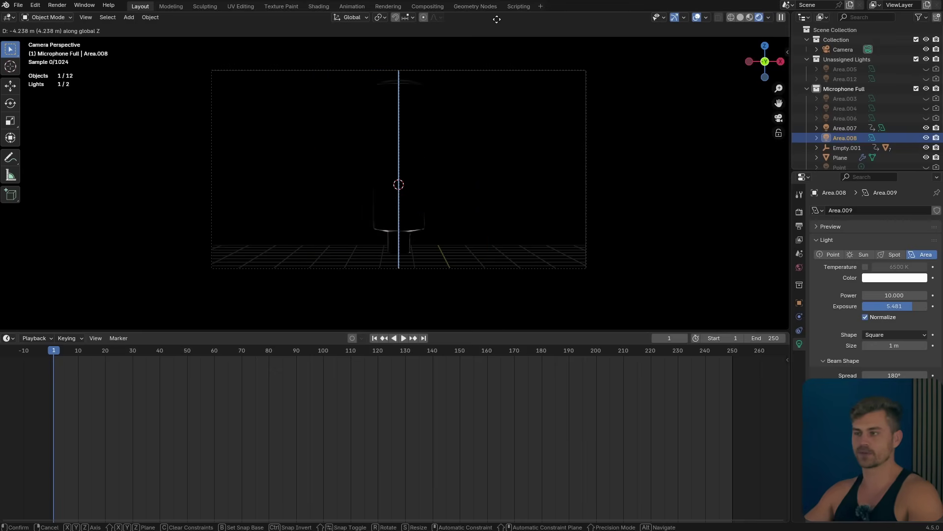
{"action": "left_click", "coordinate": [498, 31]}
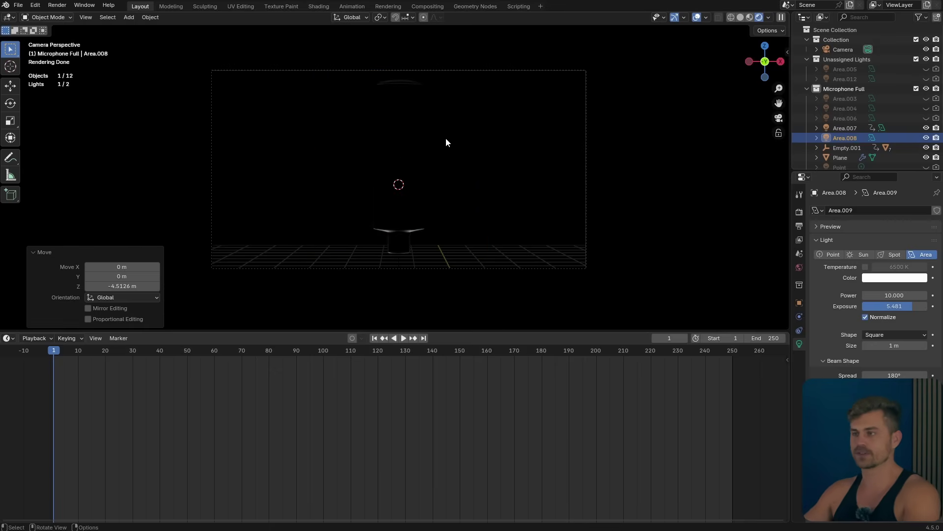
{"action": "key", "text": "i"}
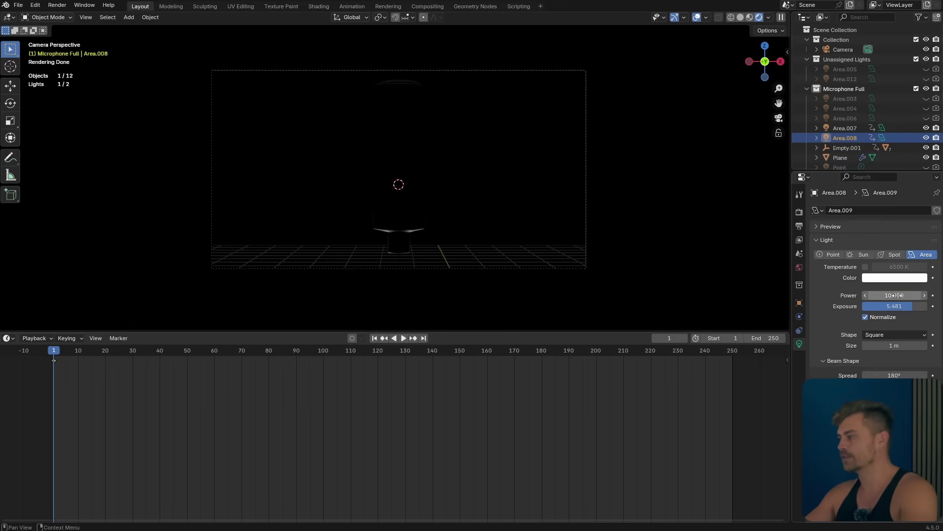
{"action": "key", "text": "i"}
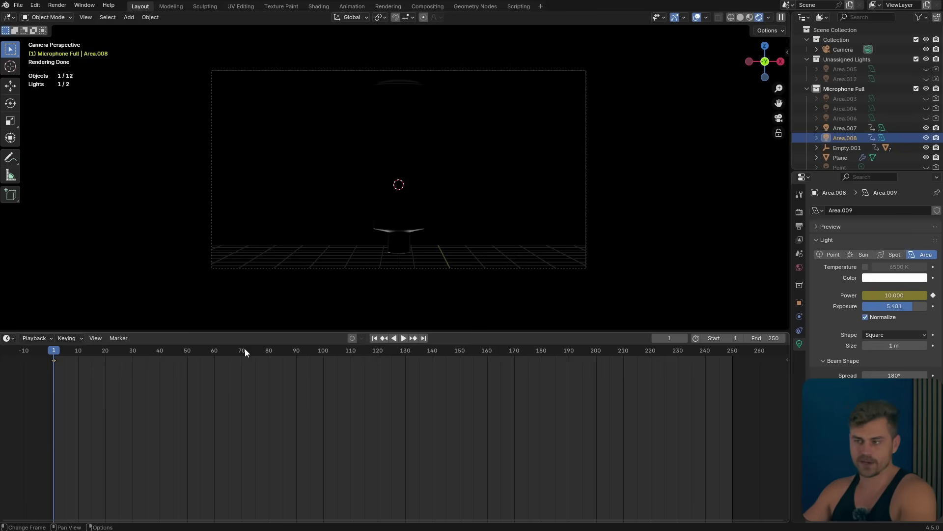
At frame 72, keyframe the area light raised along Z above the microphone with its power set to 0.
{"action": "left_click", "coordinate": [246, 351]}
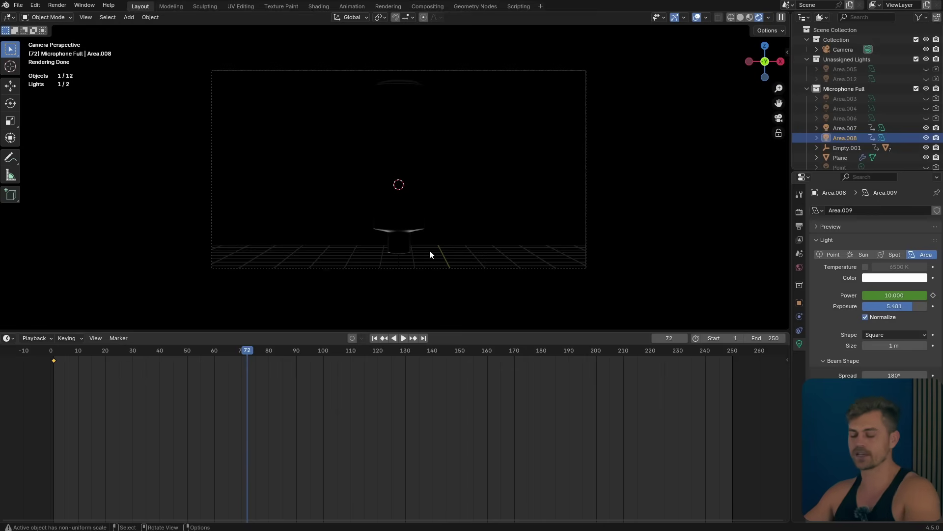
{"action": "key", "text": "g"}
{"action": "key", "text": "z"}
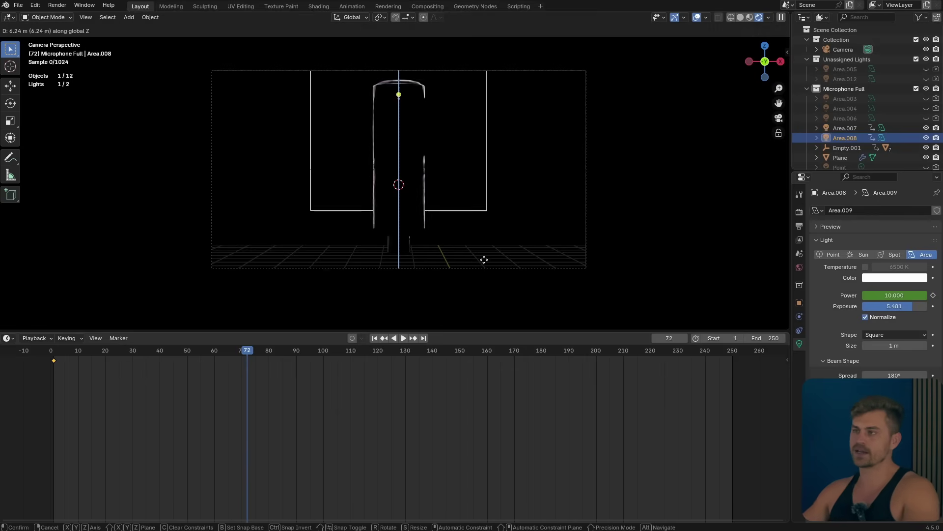
{"action": "left_click", "coordinate": [510, 91]}
{"action": "key", "text": "i"}
{"action": "left_click_drag", "start_coordinate": [904, 295], "coordinate": [855, 296]}
{"action": "key", "text": "i"}
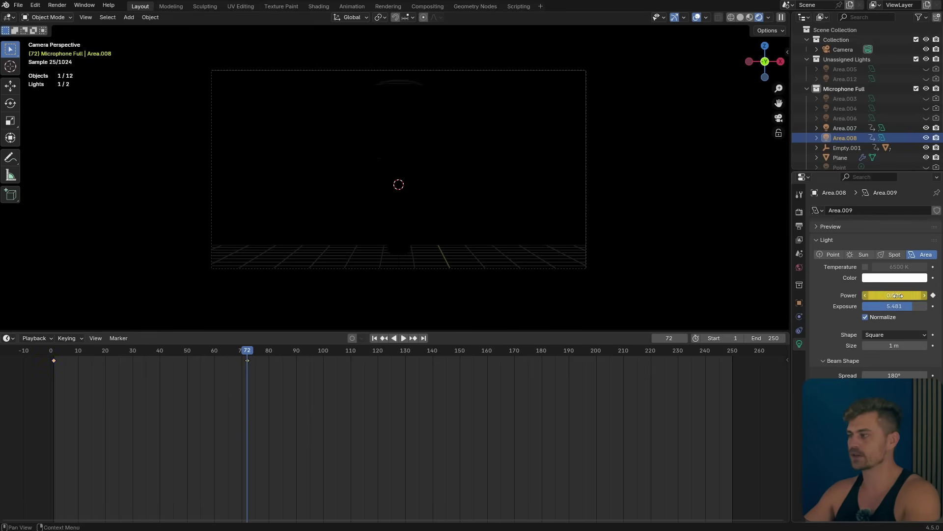
Play the light animation from near the first frame to review the upward sweep and fade.
{"action": "left_click_drag", "start_coordinate": [247, 351], "coordinate": [58, 363]}
{"action": "key", "text": "space"}
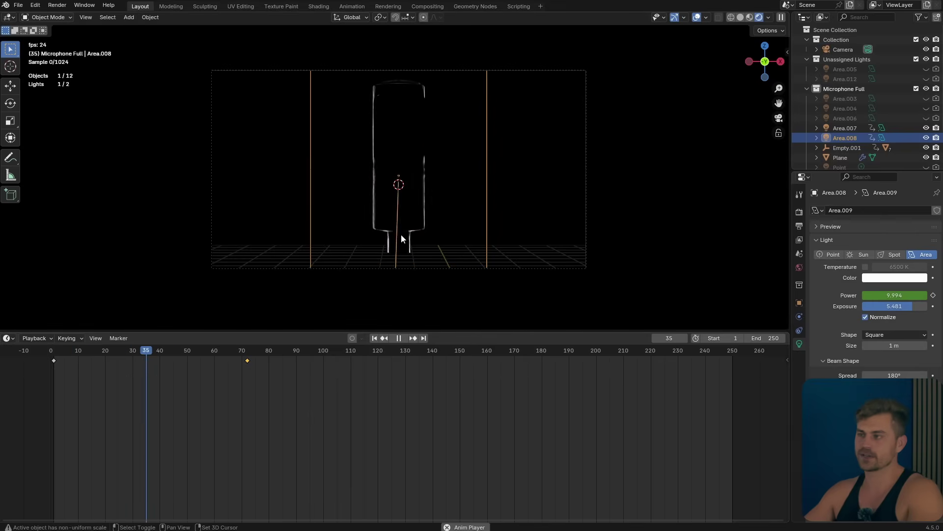
{"action": "key", "text": "space"}
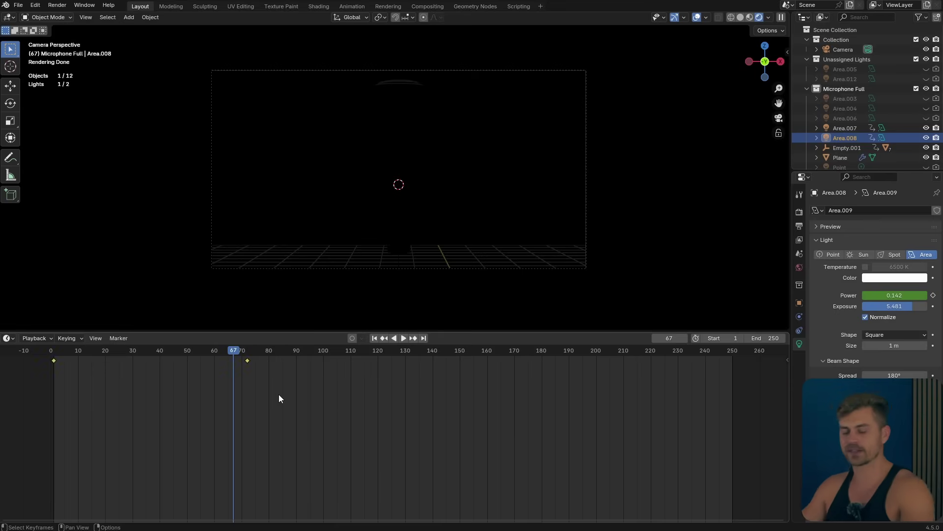
Set the light keyframes' interpolation to Linear and play the animation again from near the start.
{"action": "key", "text": "t"}
{"action": "left_click", "coordinate": [106, 421]}
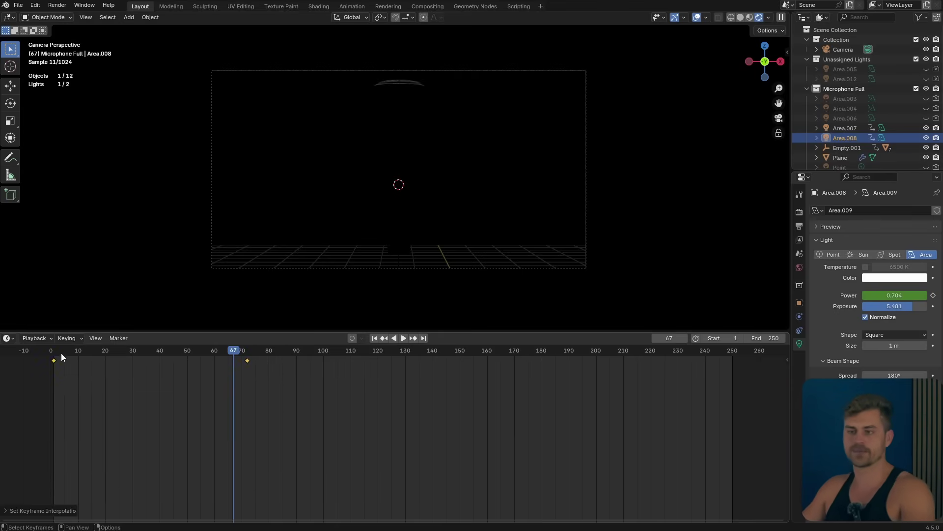
{"action": "left_click", "coordinate": [61, 351]}
{"action": "key", "text": "space"}
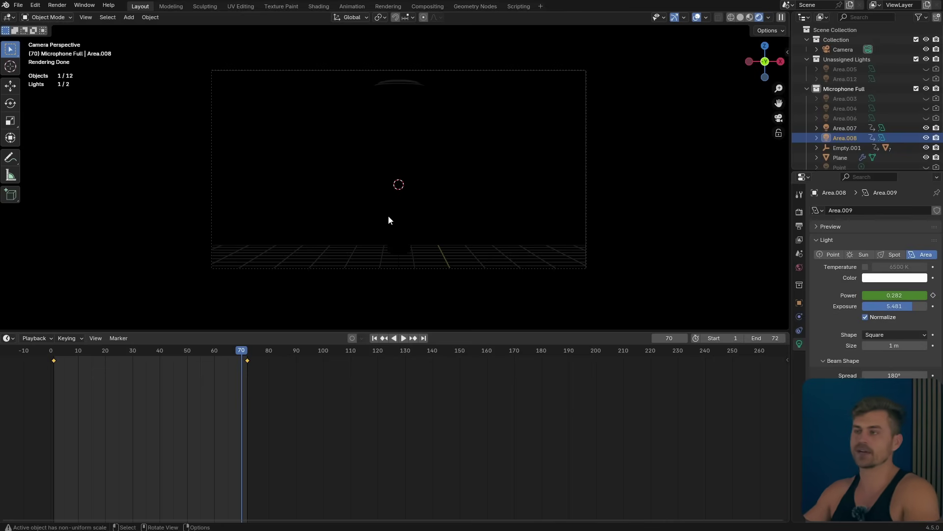
Set the playback range to frames 73 through 120 and go to frame 73.
{"action": "left_click", "coordinate": [248, 352]}
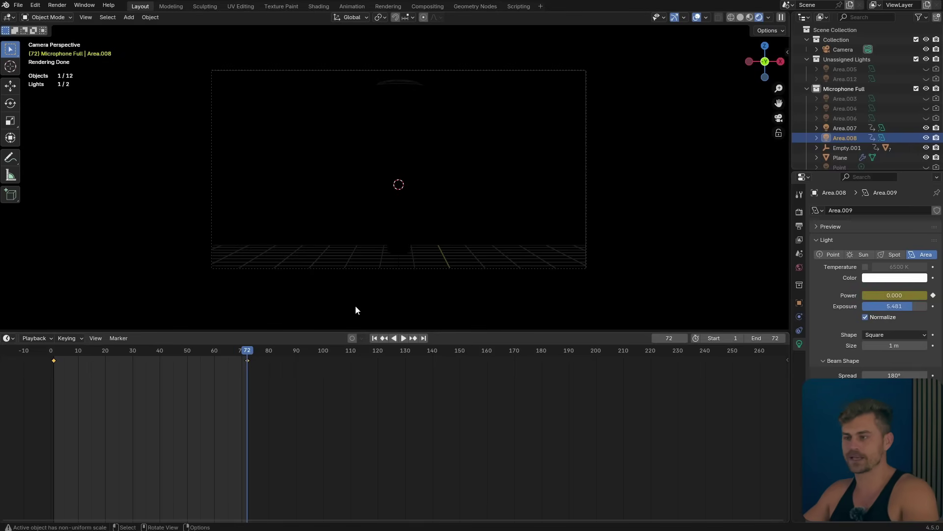
{"action": "left_click", "coordinate": [721, 338]}
{"action": "type", "text": "7"}
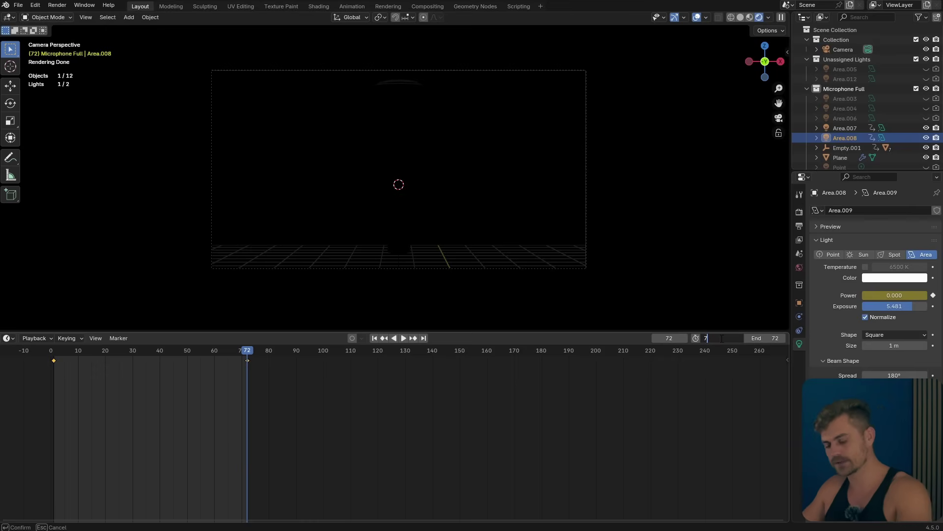
{"action": "type", "text": "3"}
{"action": "key", "text": "Return"}
{"action": "mouse_move", "coordinate": [770, 339]}
{"action": "left_mouse_down"}
{"action": "mouse_move", "coordinate": [788, 340]}
{"action": "mouse_move", "coordinate": [764, 344]}
{"action": "left_mouse_up"}
{"action": "left_click", "coordinate": [249, 352]}
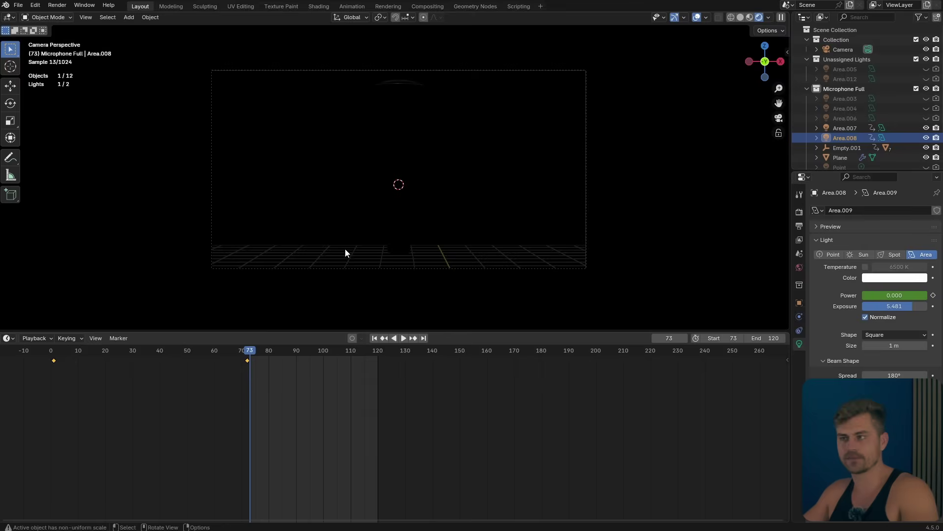
Add a second camera to the scene and make it the active scene camera.
{"action": "middle_click_drag", "start_coordinate": [345, 248], "coordinate": [361, 217]}
{"action": "key", "text": "shift+a"}
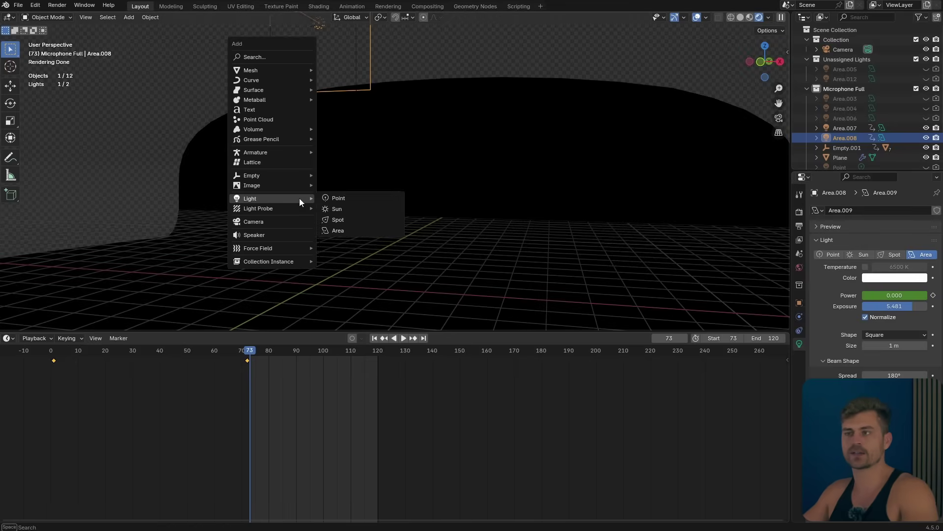
{"action": "left_click", "coordinate": [253, 222]}
{"action": "left_click", "coordinate": [85, 17]}
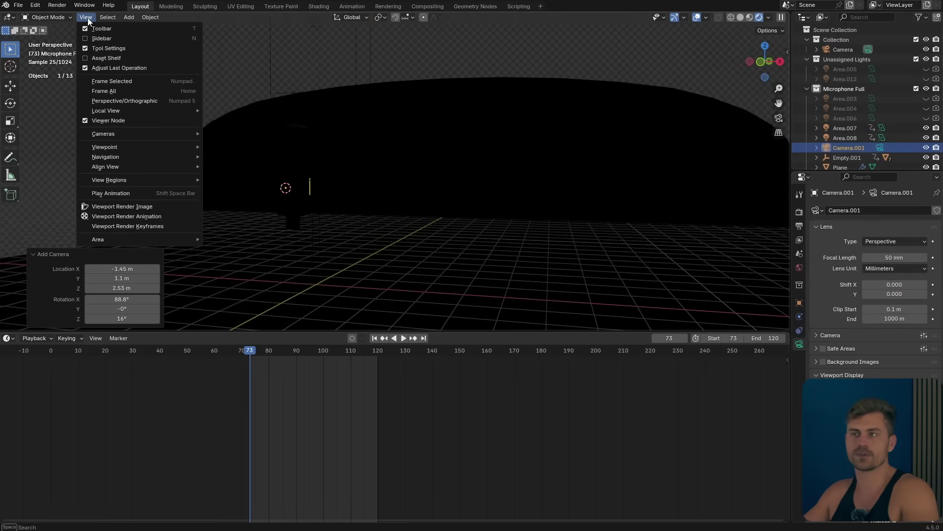
{"action": "mouse_move", "coordinate": [127, 137]}
{"action": "left_click", "coordinate": [252, 136]}
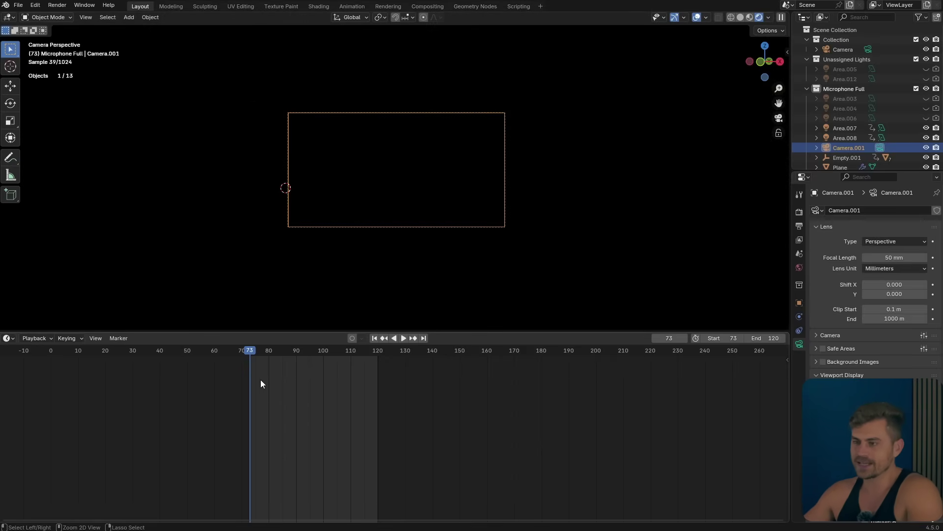
Bind the second camera to a timeline marker at frame 73 and set the start frame back to 1.
{"action": "key", "text": "ctrl+b"}
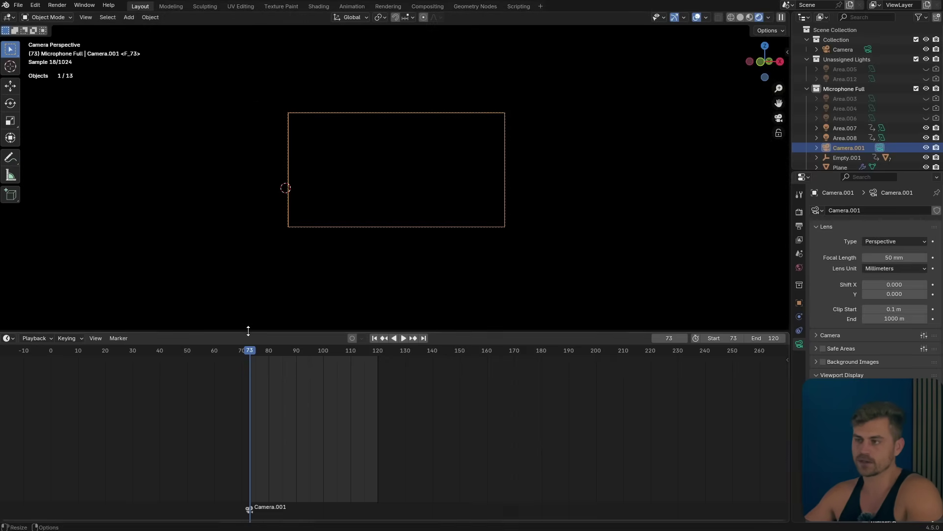
{"action": "scroll", "coordinate": [317, 385], "scroll_direction": "down", "scroll_amount": 4}
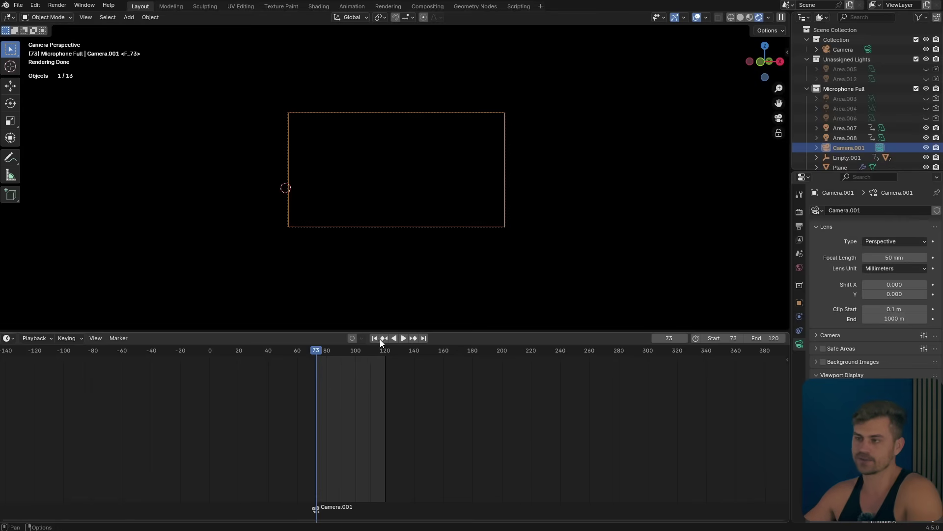
{"action": "left_click", "coordinate": [720, 339]}
{"action": "type", "text": "1"}
{"action": "key", "text": "Return"}
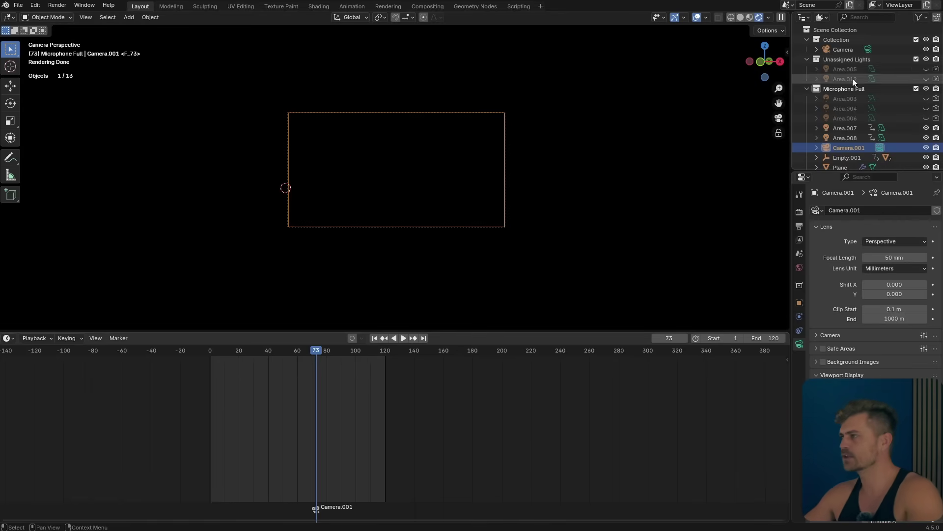
Bind the original camera to a timeline marker at frame 1.
{"action": "left_click", "coordinate": [843, 49]}
{"action": "left_click", "coordinate": [211, 352]}
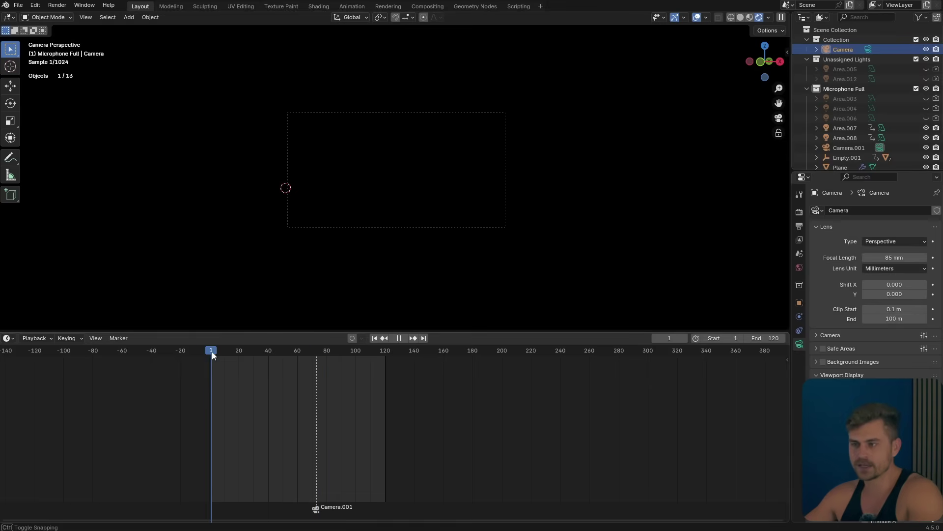
{"action": "key", "text": "ctrl+b"}
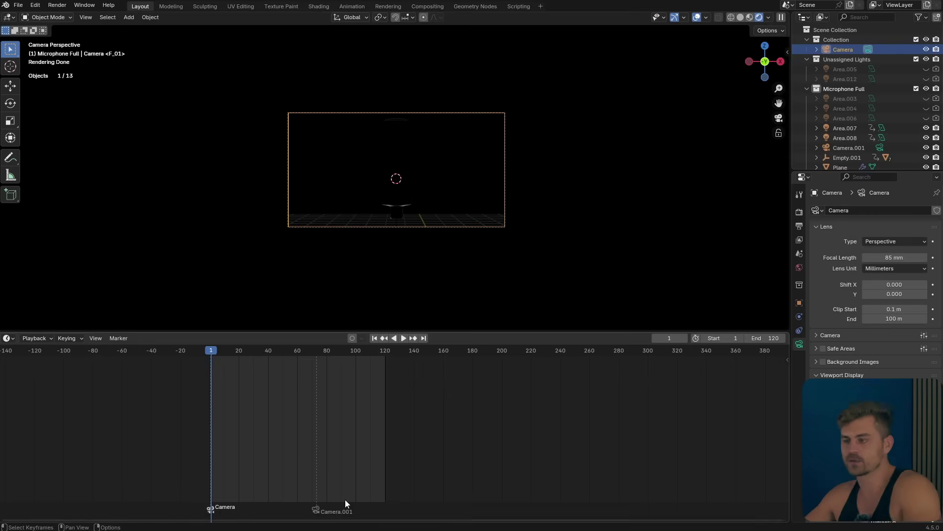
Play the animation past frame 73 to check the switch between the two cameras.
{"action": "key", "text": "space"}
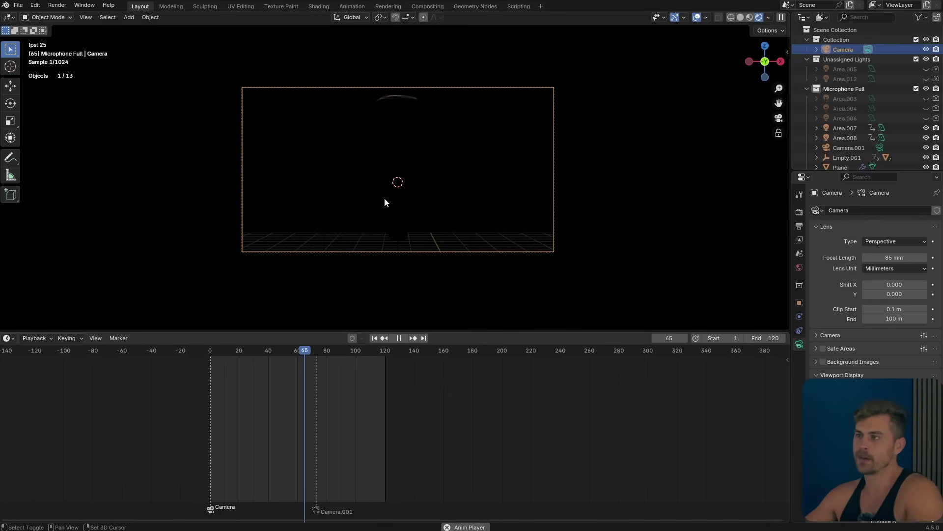
{"action": "key", "text": "space"}
{"action": "left_click", "coordinate": [522, 101]}
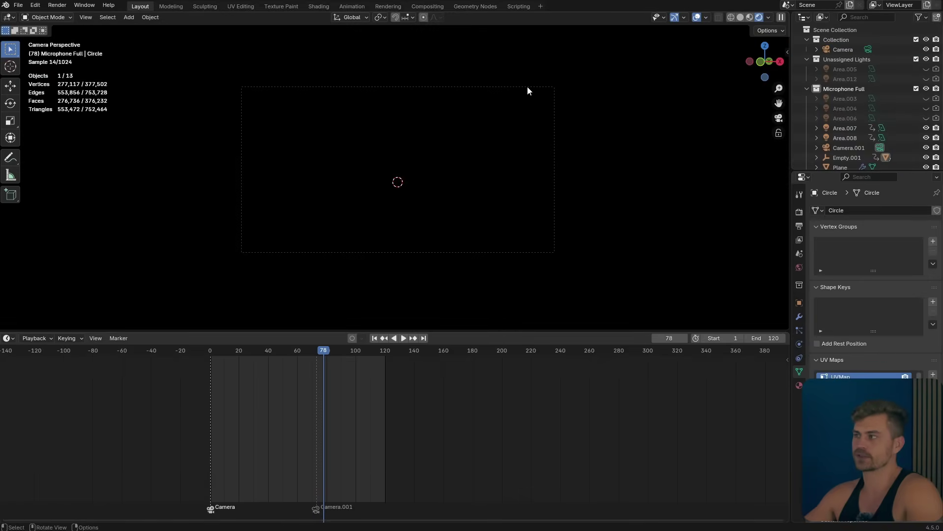
Reposition the second camera for a close-up of the microphone and set its focal length to 128 mm.
{"action": "left_click", "coordinate": [857, 148]}
{"action": "key", "text": "ctrl+KP_0"}
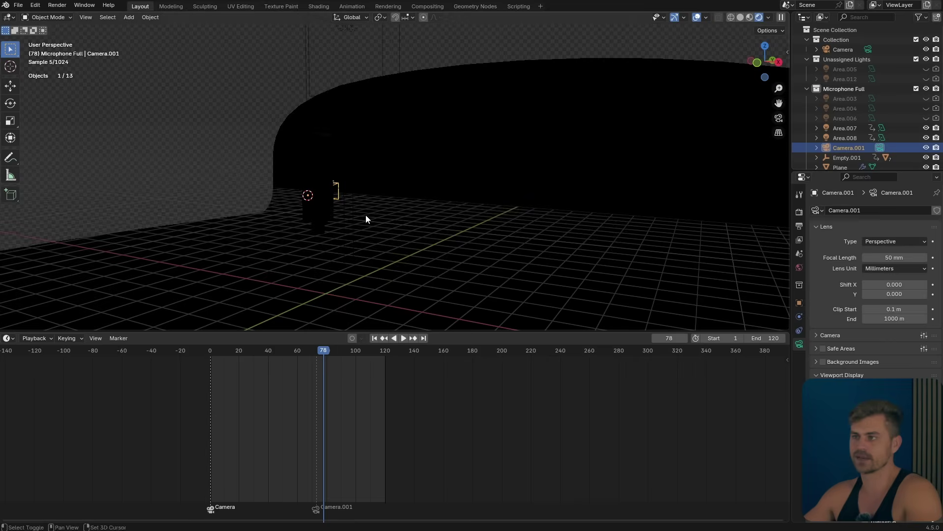
{"action": "key", "text": "g"}
{"action": "left_click", "coordinate": [465, 211]}
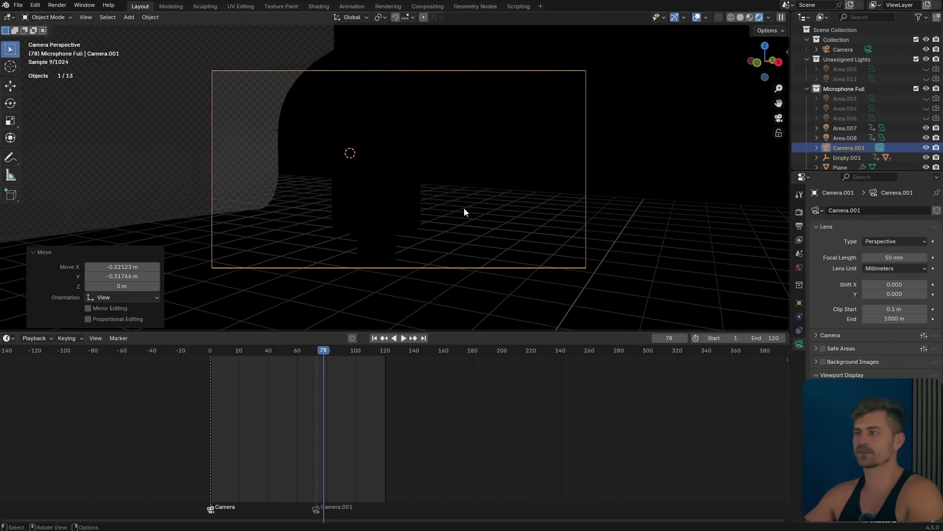
{"action": "left_click_drag", "start_coordinate": [885, 257], "coordinate": [931, 257]}
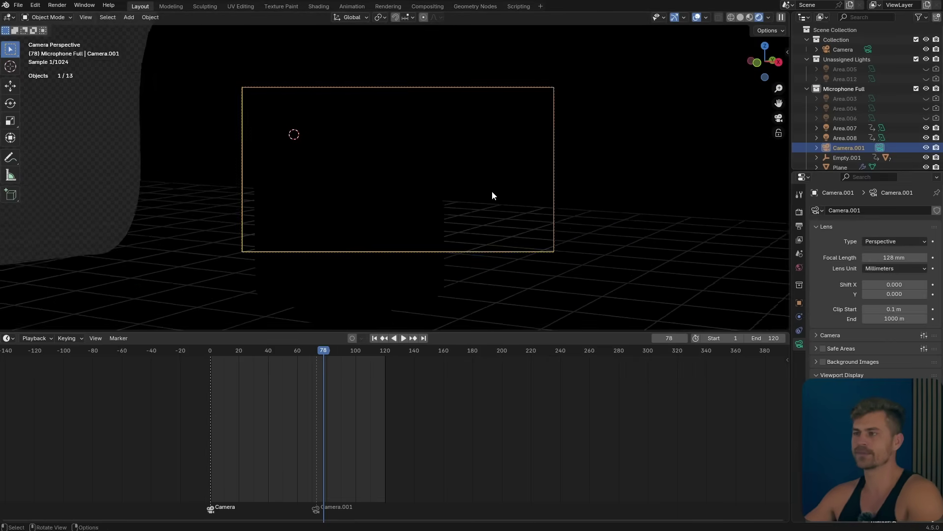
Add an area light beside the microphone and point it at the microphone's lower body.
{"action": "key", "text": "shift+a"}
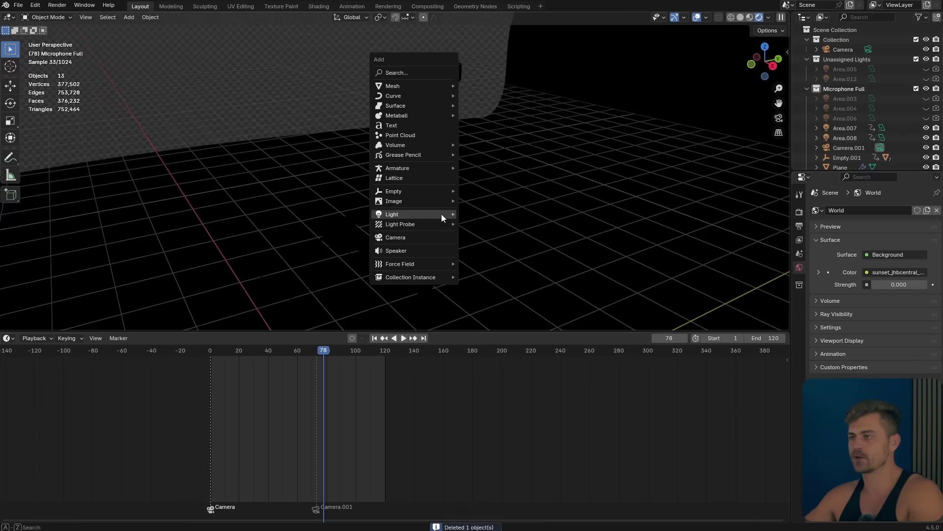
{"action": "mouse_move", "coordinate": [441, 213]}
{"action": "left_click", "coordinate": [495, 245]}
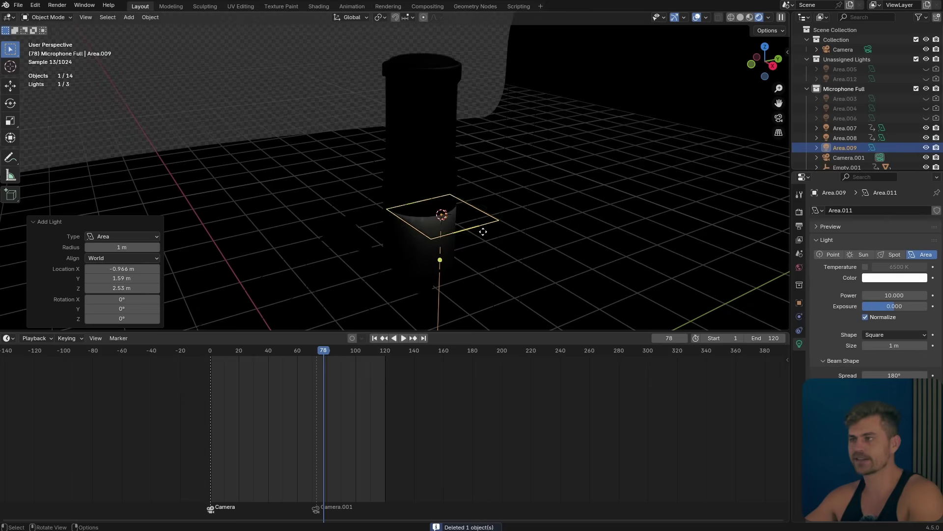
{"action": "key", "text": "g"}
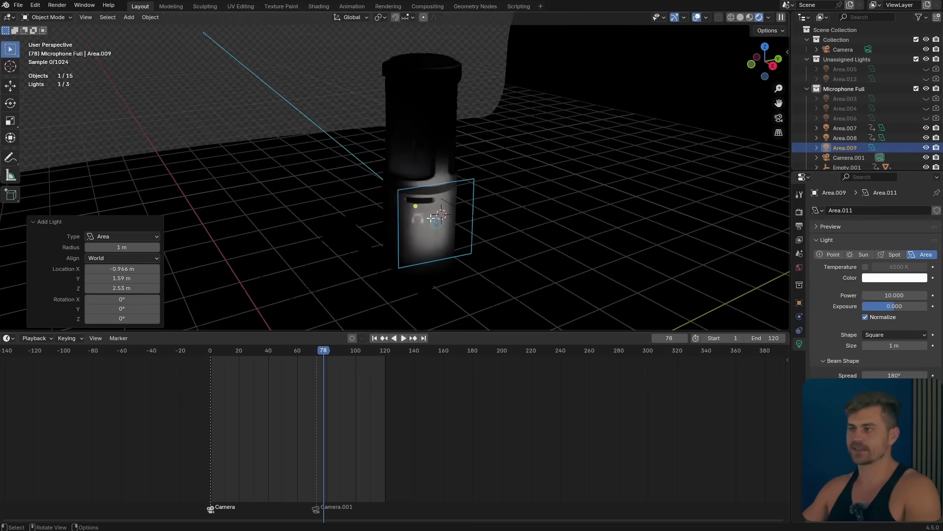
{"action": "left_click", "coordinate": [416, 230]}
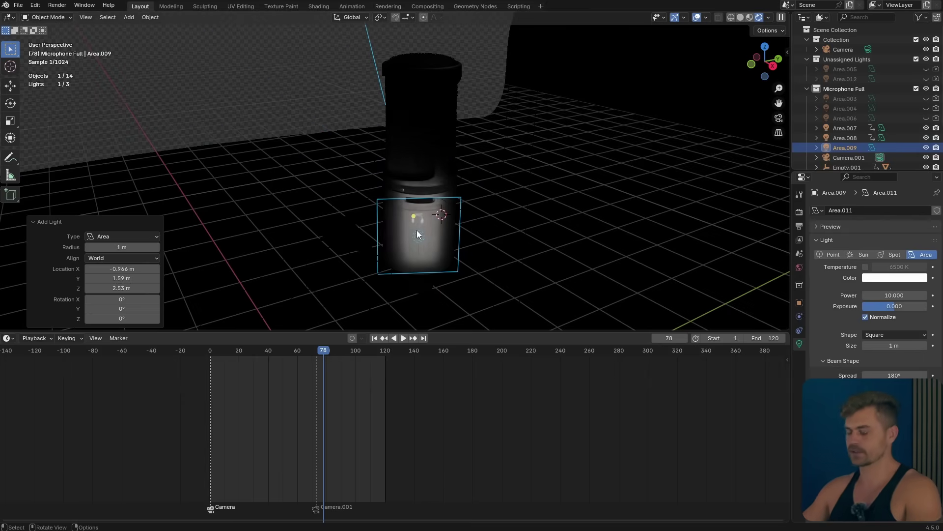
Through the second camera, aim the new area light at the start of the audio-technica logo and keyframe it at frame 77.
{"action": "key", "text": "KP_0"}
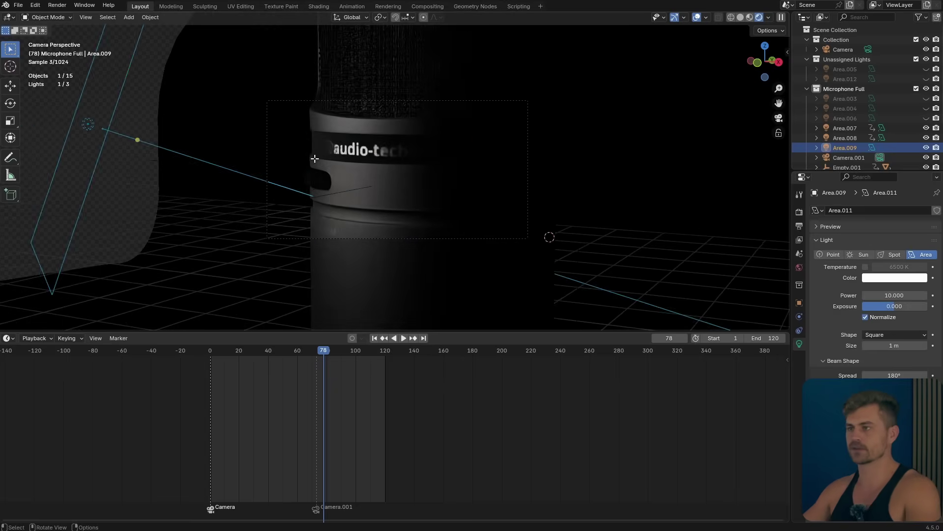
{"action": "key", "text": "shift+t"}
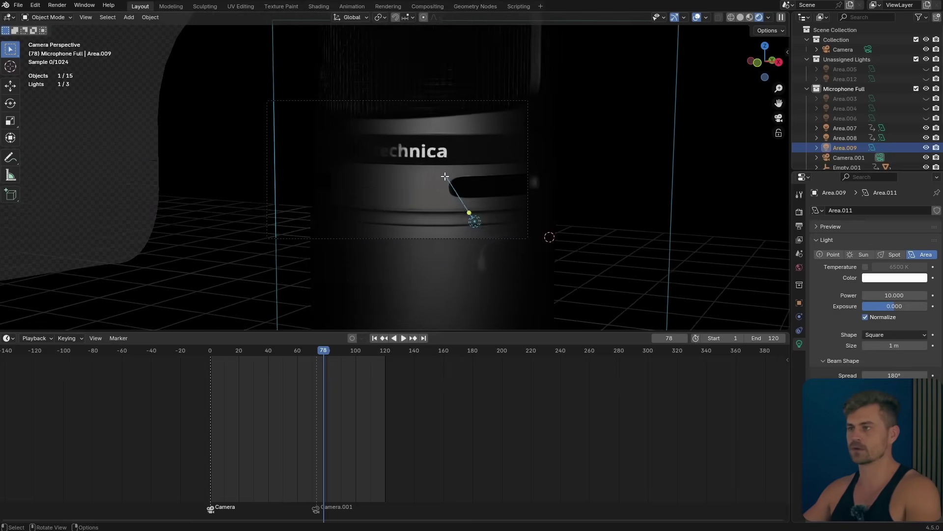
{"action": "key", "text": "x"}
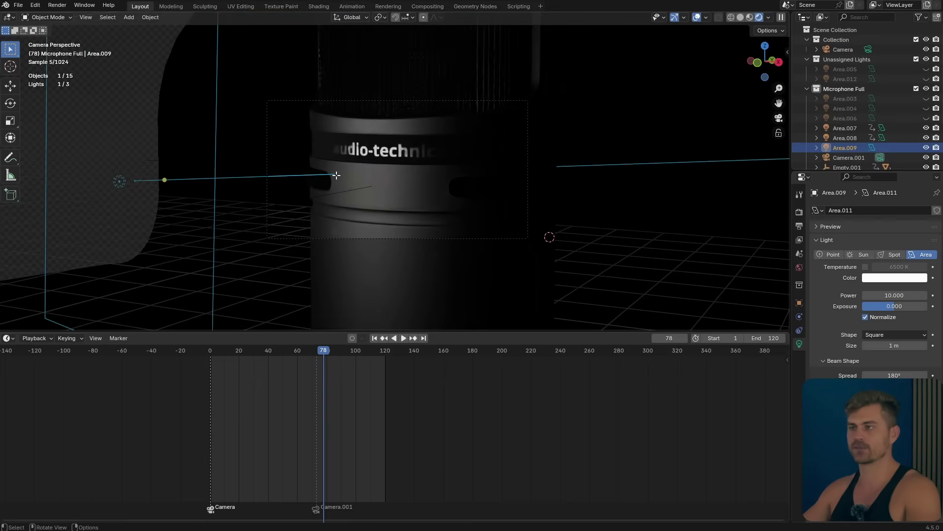
{"action": "key", "text": "i"}
{"action": "key", "text": "Left"}
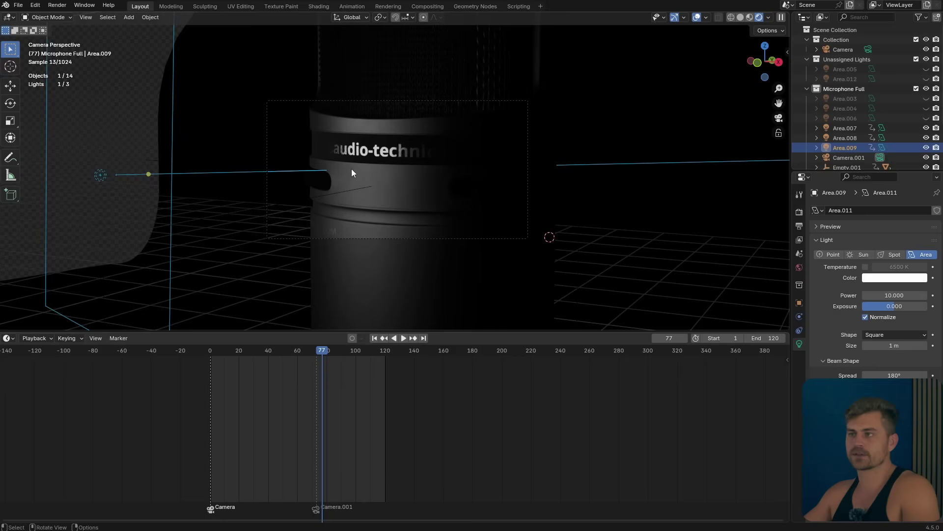
{"action": "left_click", "coordinate": [319, 161]}
{"action": "key", "text": "i"}
Aim the area light past the end of the logo, keyframe it at frame 103 and preview the sweep.
{"action": "left_click_drag", "start_coordinate": [322, 353], "coordinate": [360, 353]}
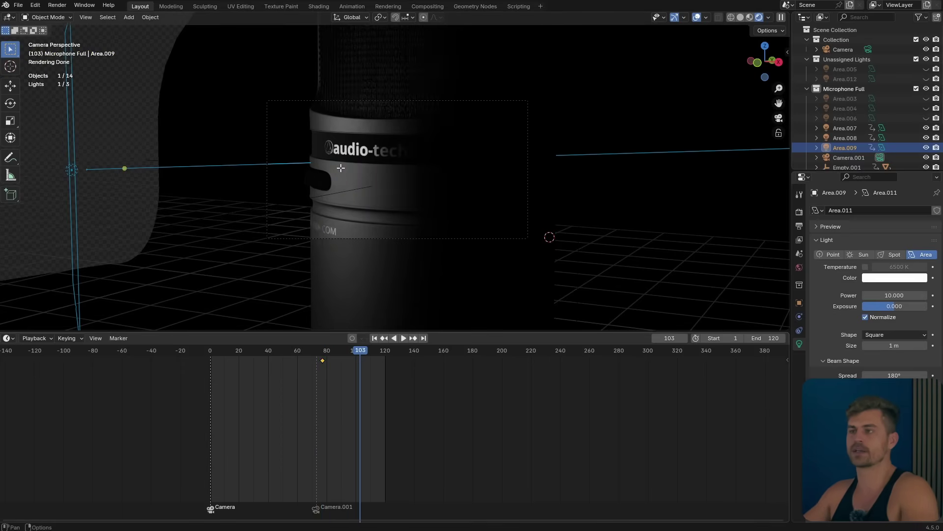
{"action": "middle_click_drag", "start_coordinate": [341, 168], "coordinate": [439, 175]}
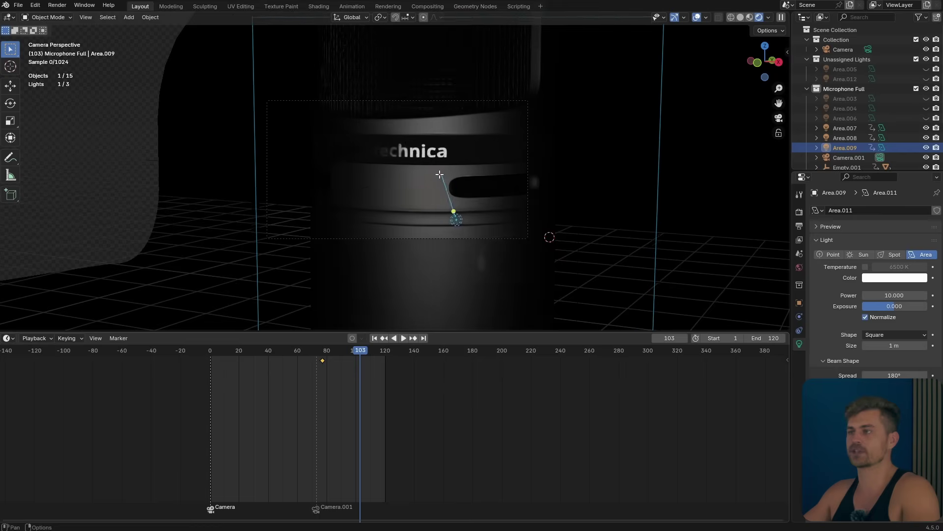
{"action": "left_click", "coordinate": [451, 174]}
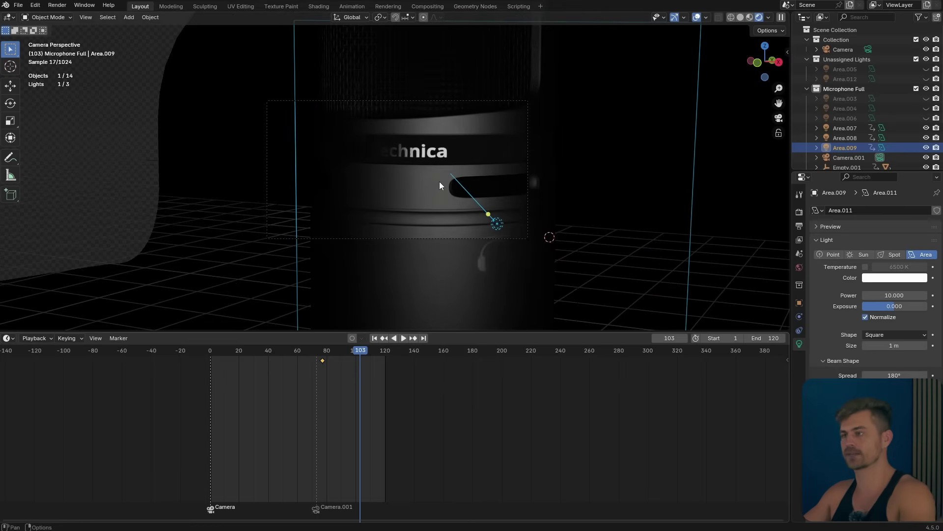
{"action": "key", "text": "i"}
{"action": "left_click_drag", "start_coordinate": [358, 349], "coordinate": [323, 352]}
{"action": "left_click", "coordinate": [403, 337]}
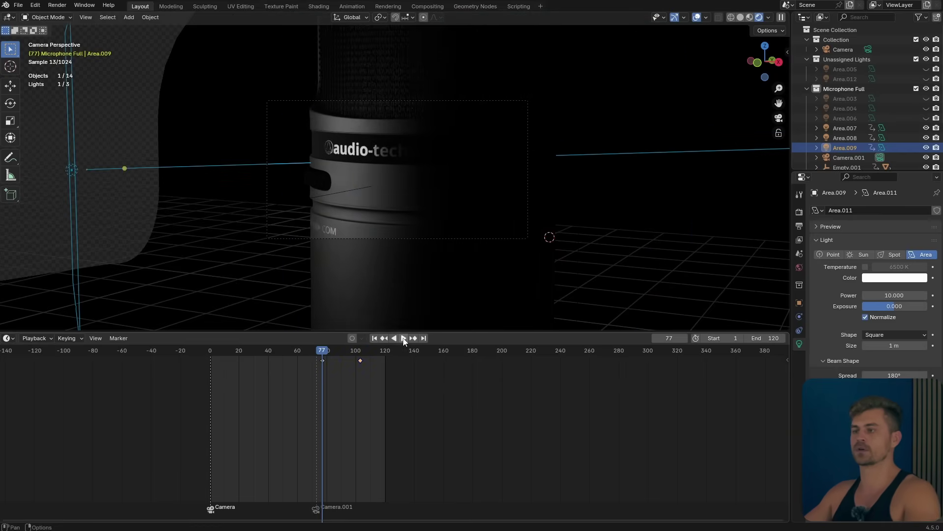
{"action": "left_click", "coordinate": [402, 338]}
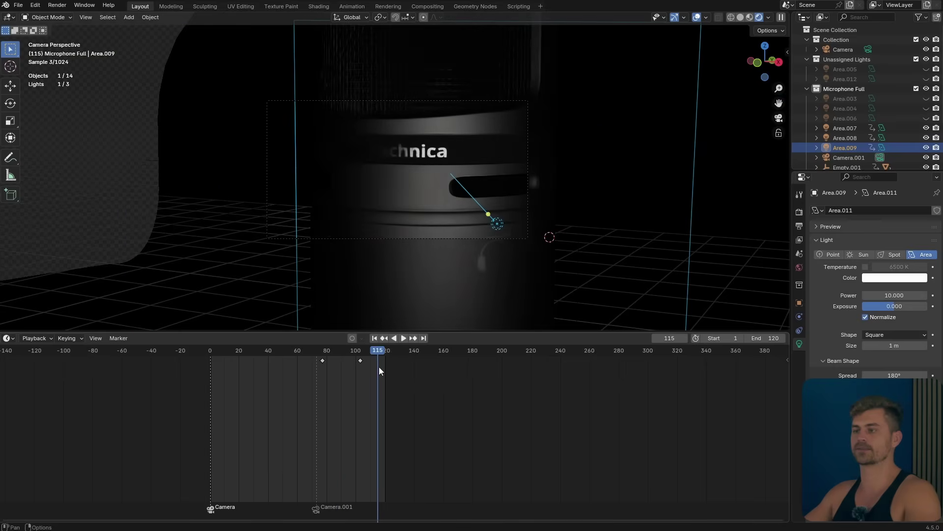
Move the area light's second keyframe to frame 136 and extend the animation's end to frame 138.
{"action": "left_click_drag", "start_coordinate": [358, 362], "coordinate": [351, 358]}
{"action": "key", "text": "g"}
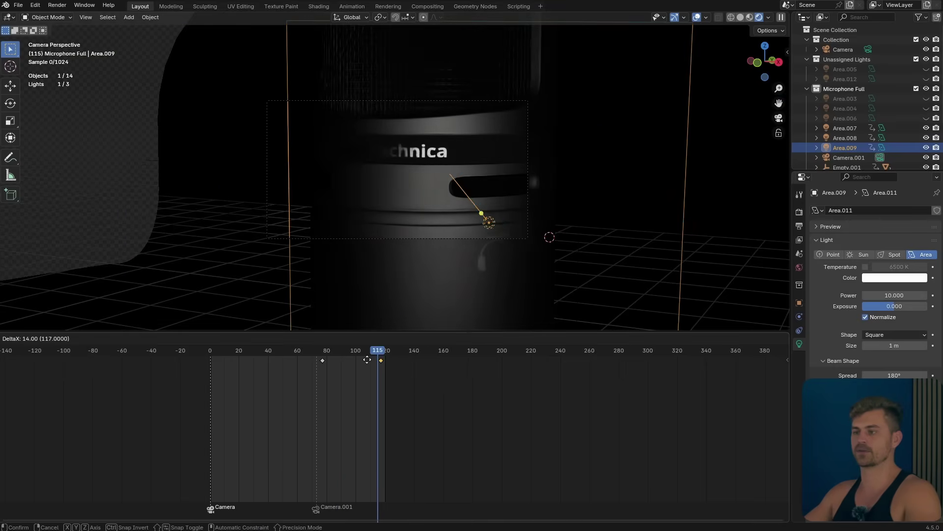
{"action": "left_click", "coordinate": [397, 360]}
{"action": "left_click", "coordinate": [322, 353]}
{"action": "key", "text": "space"}
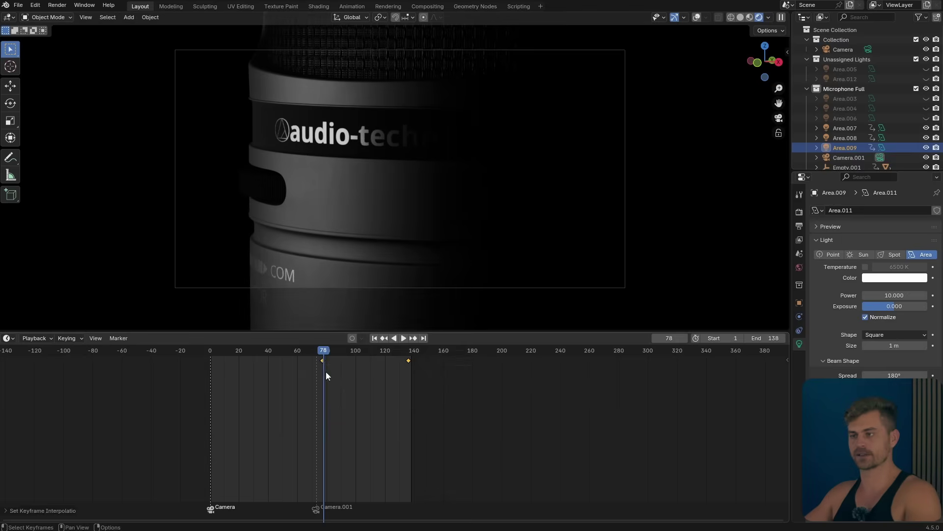
Move the area light's first keyframe to frame 73 so it lines up with the second camera's marker.
{"action": "left_click", "coordinate": [322, 351]}
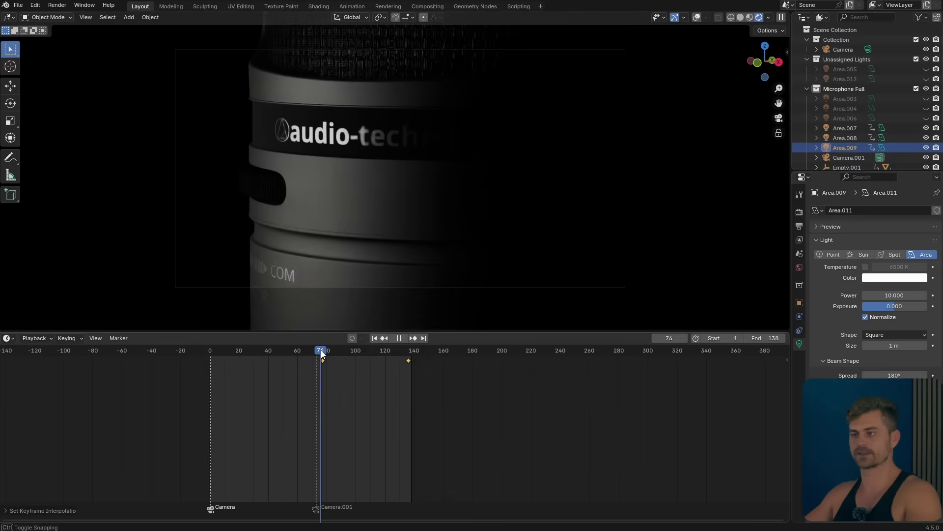
{"action": "key", "text": "space"}
{"action": "key", "text": "space"}
{"action": "left_click_drag", "start_coordinate": [340, 372], "coordinate": [307, 358]}
{"action": "key", "text": "g"}
{"action": "left_click", "coordinate": [304, 359]}
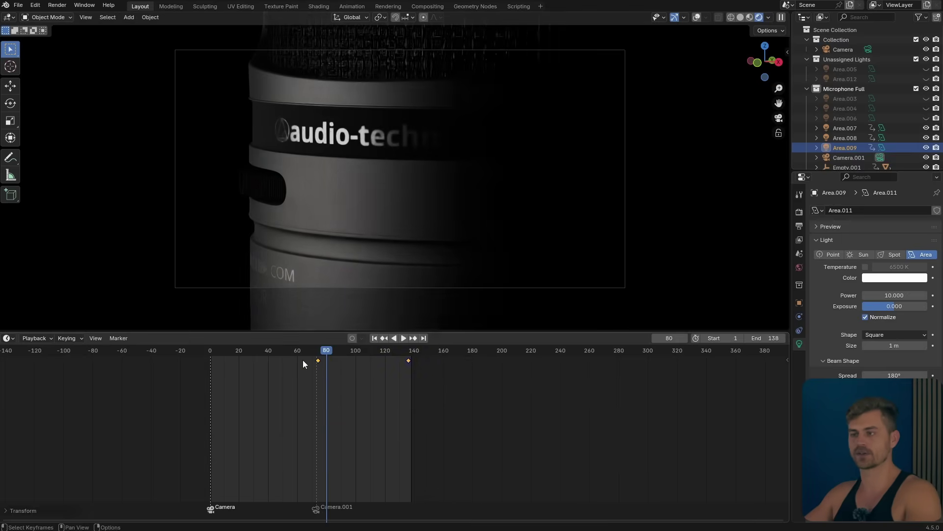
{"action": "left_click", "coordinate": [317, 350]}
{"action": "key", "text": "g"}
{"action": "left_click", "coordinate": [323, 365]}
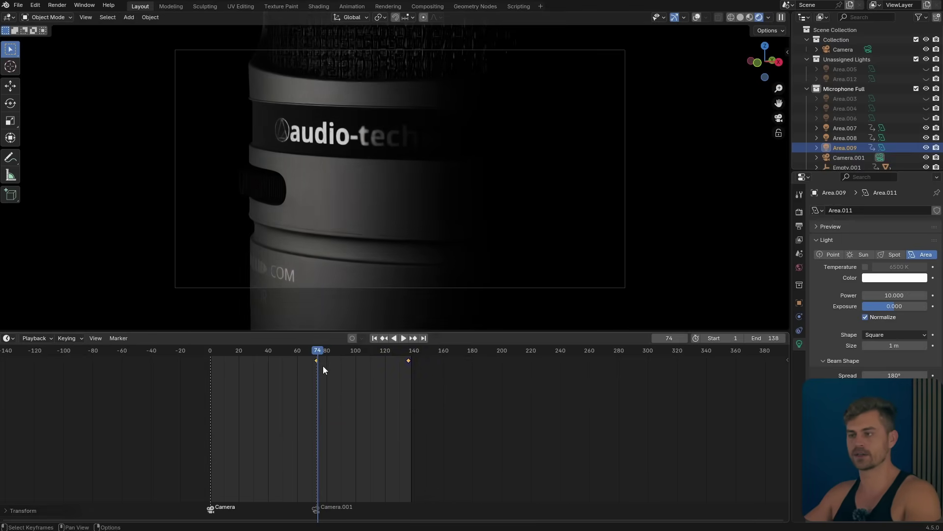
Replay the light sweep from frame 73 and save the file.
{"action": "left_click", "coordinate": [317, 350]}
{"action": "key", "text": "space"}
{"action": "left_click", "coordinate": [316, 352]}
{"action": "left_click", "coordinate": [338, 379]}
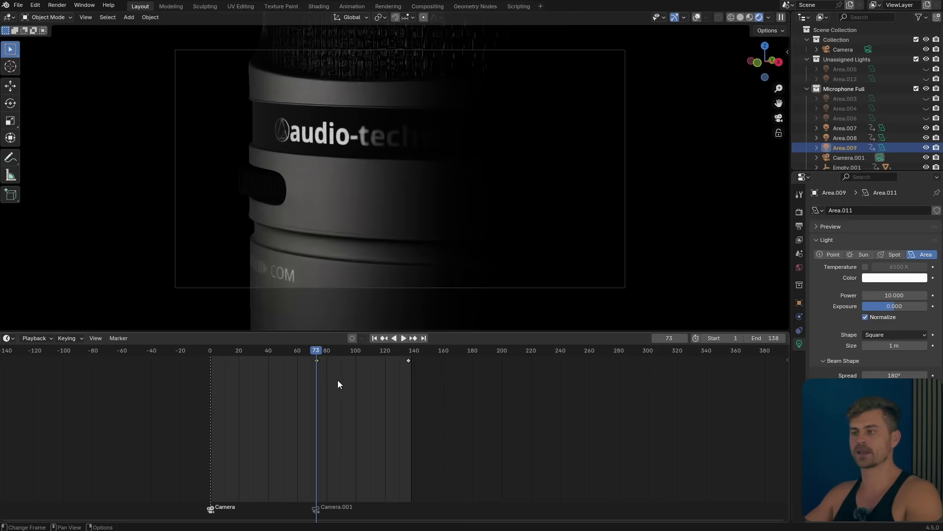
{"action": "key", "text": "ctrl+s"}
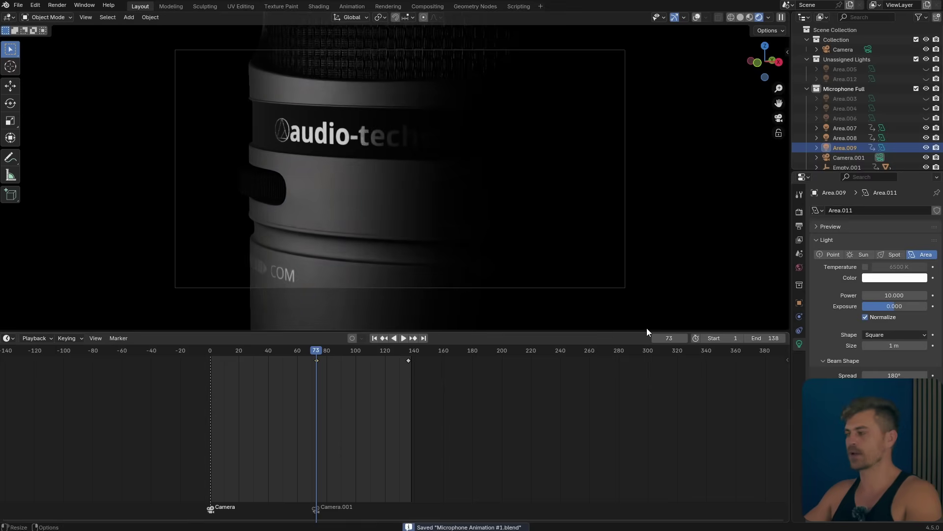
Show the viewport overlays and keyframe the area light's power at 0 on frame 73.
{"action": "left_click", "coordinate": [697, 17]}
{"action": "scroll", "coordinate": [174, 144], "scroll_direction": "down", "scroll_amount": 5}
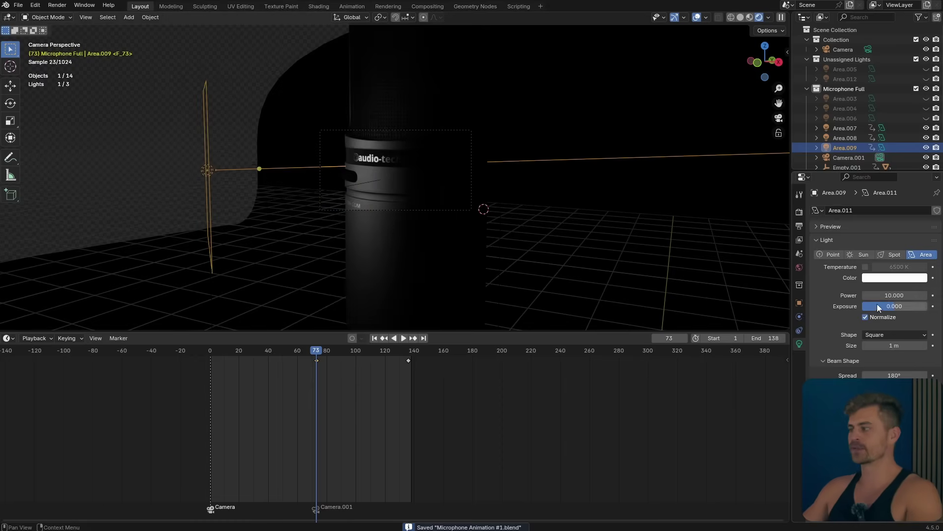
{"action": "key", "text": "BackSpace"}
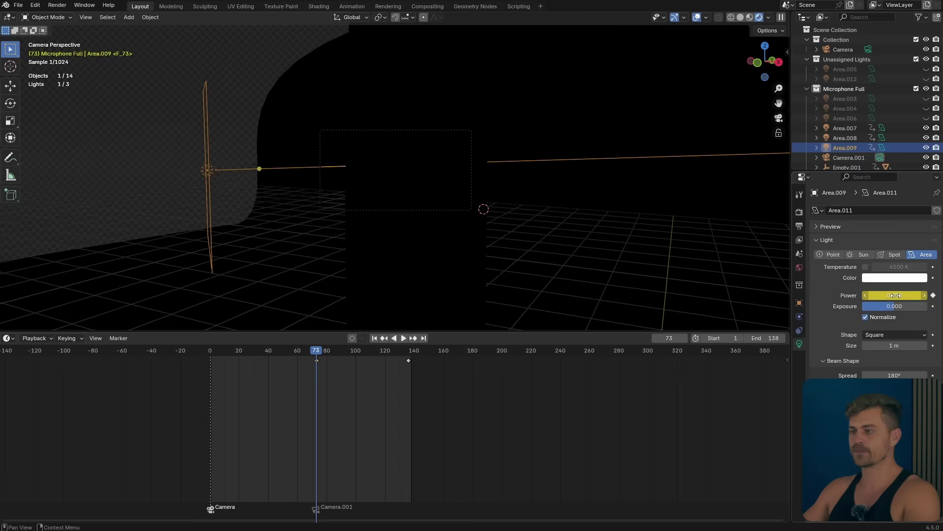
Keyframe the area light's power at 10 on frame 100.
{"action": "left_click_drag", "start_coordinate": [324, 352], "coordinate": [355, 351]}
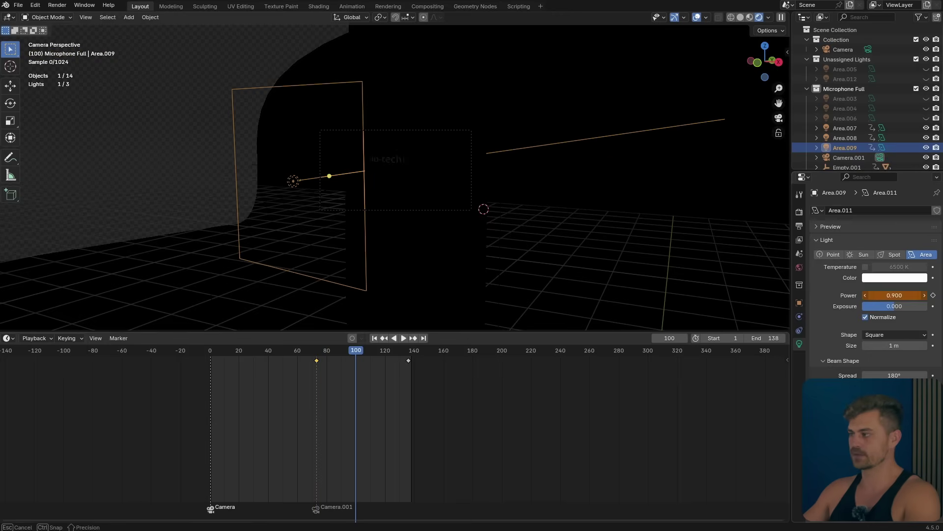
{"action": "left_click_drag", "start_coordinate": [894, 296], "coordinate": [910, 296]}
{"action": "left_click", "coordinate": [890, 296]}
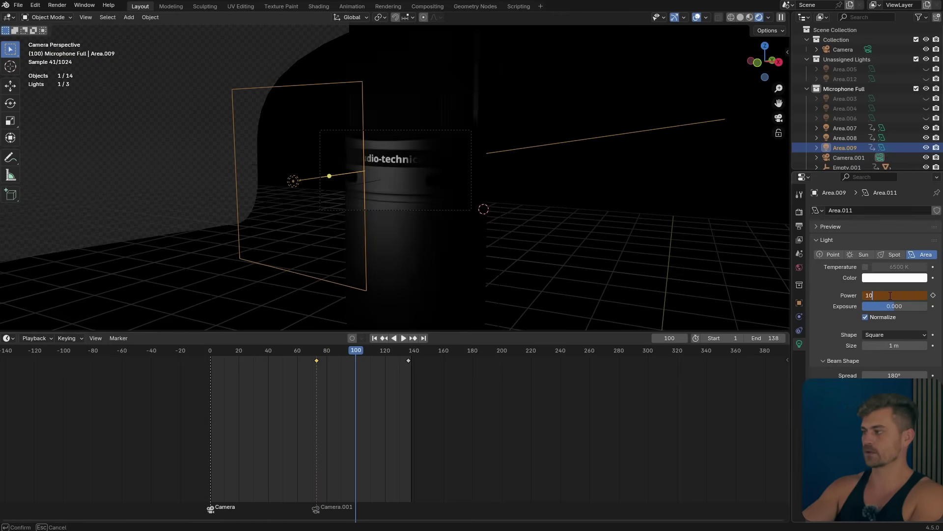
{"action": "key", "text": "Return"}
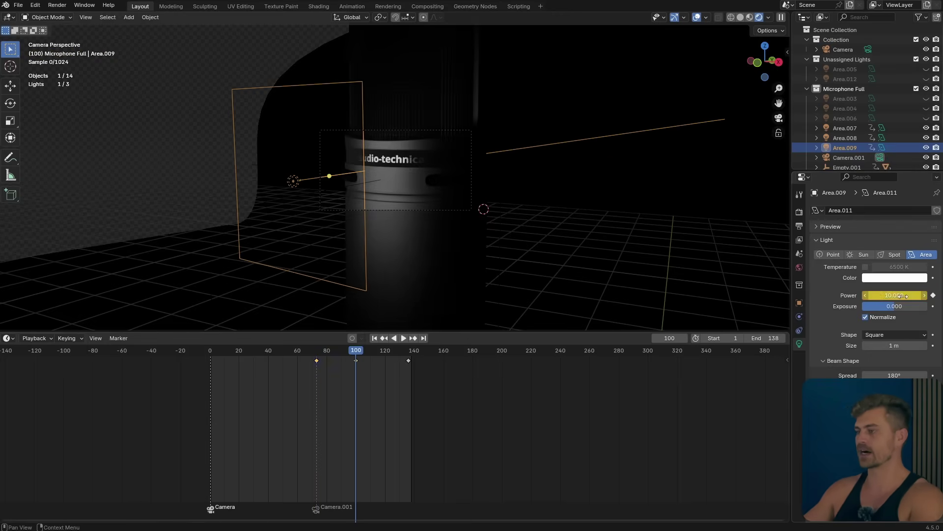
Keyframe the area light's power at 0 on frame 136.
{"action": "left_click_drag", "start_coordinate": [393, 351], "coordinate": [409, 353]}
{"action": "left_click", "coordinate": [907, 295]}
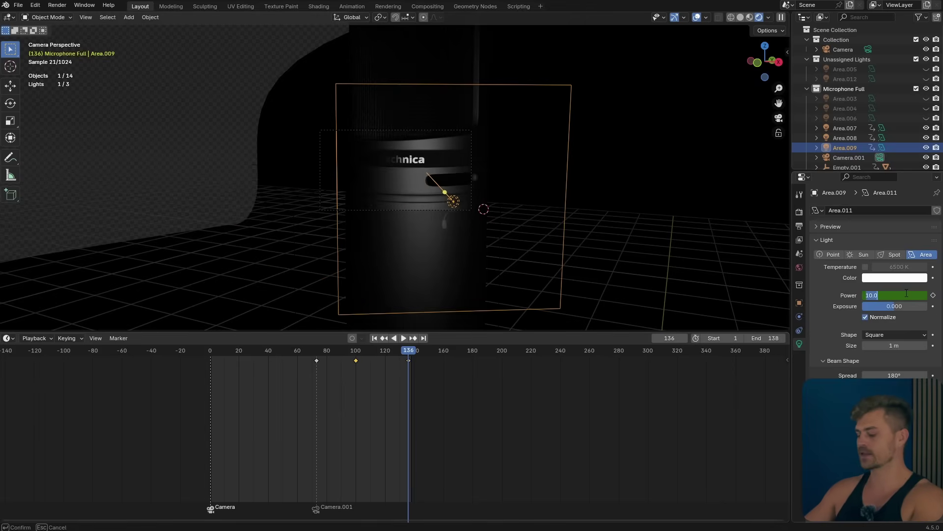
{"action": "key", "text": "Return"}
{"action": "key", "text": "i"}
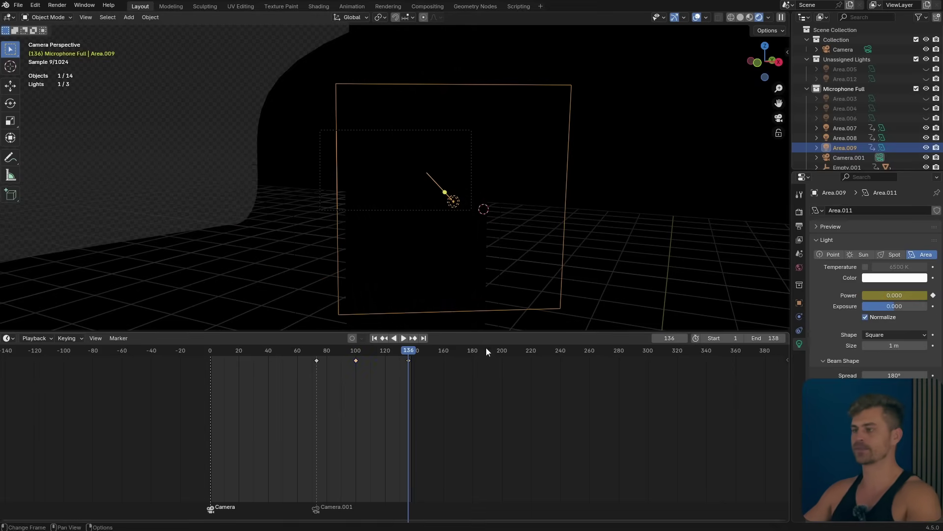
Shift the area light's middle power keyframe to about frame 106.
{"action": "left_click_drag", "start_coordinate": [395, 374], "coordinate": [348, 359]}
{"action": "key", "text": "g"}
{"action": "left_click", "coordinate": [356, 361]}
Play the animation across both shots to check the area light's fade in and out.
{"action": "left_click", "coordinate": [317, 352]}
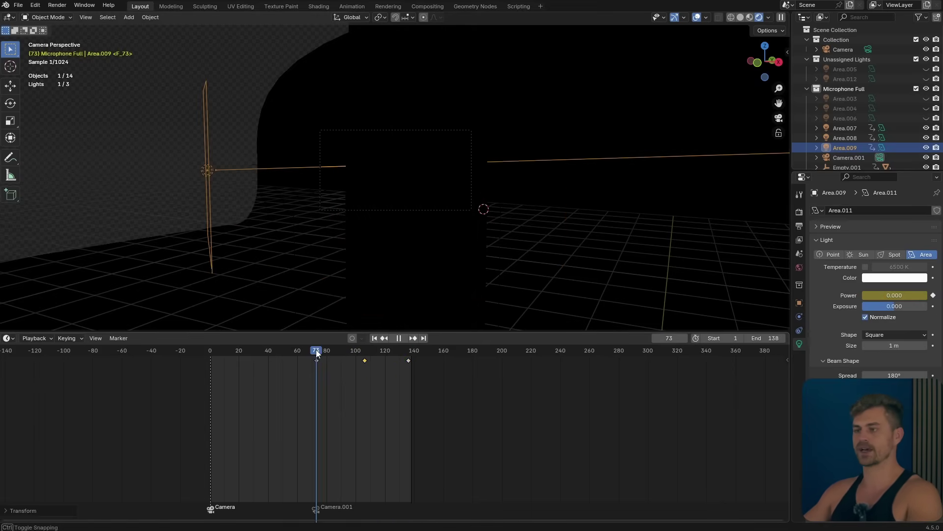
{"action": "key", "text": "space"}
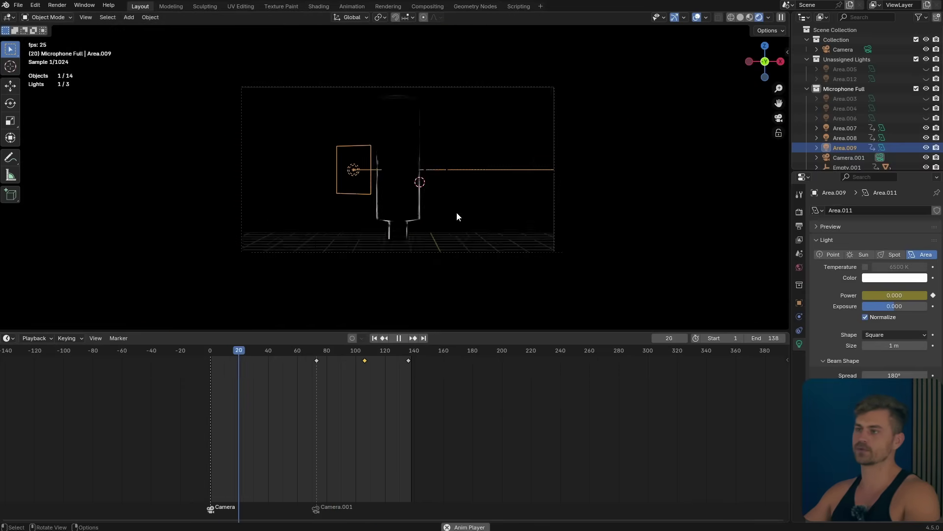
{"action": "key", "text": "space"}
{"action": "key", "text": "space"}
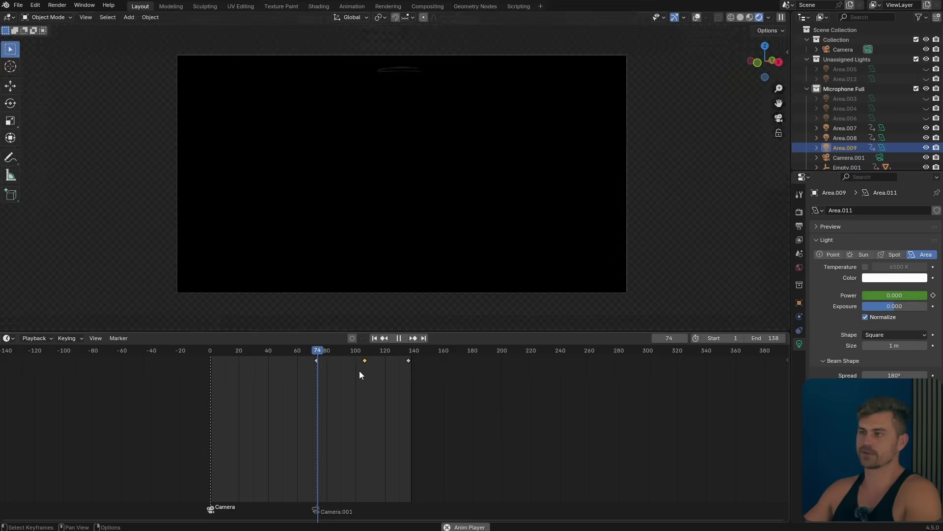
{"action": "left_click", "coordinate": [317, 349]}
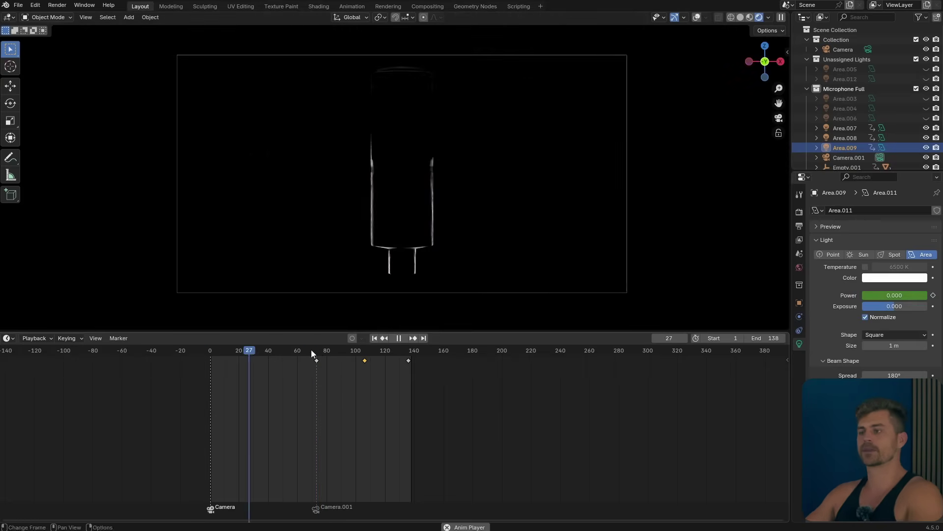
{"action": "key", "text": "space"}
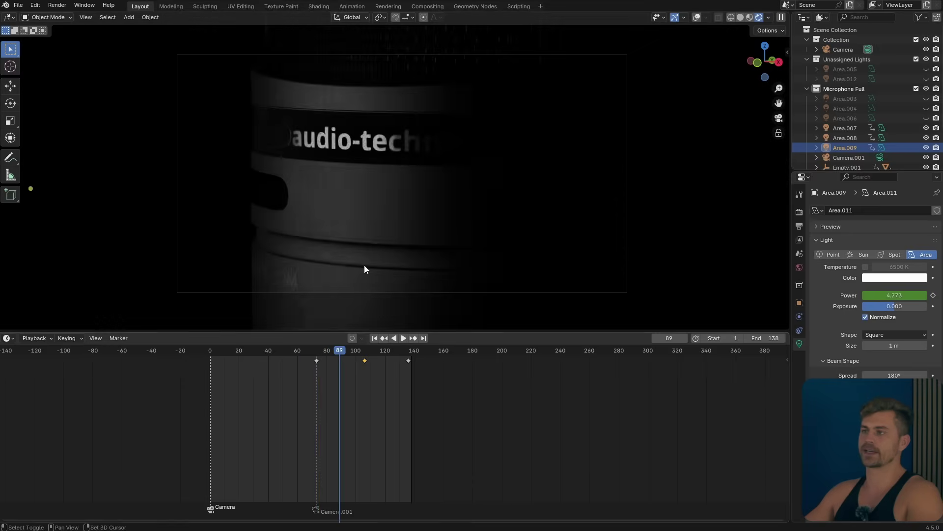
Select the second camera and replay the whole animation from frame 1 with the viewport overlays hidden.
{"action": "left_click", "coordinate": [698, 17]}
{"action": "left_click", "coordinate": [615, 58]}
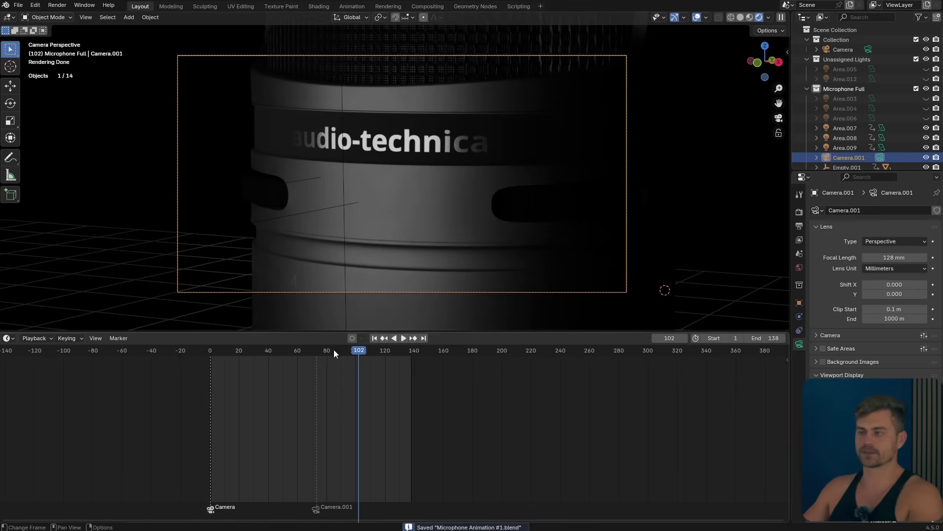
{"action": "left_click_drag", "start_coordinate": [334, 350], "coordinate": [210, 361]}
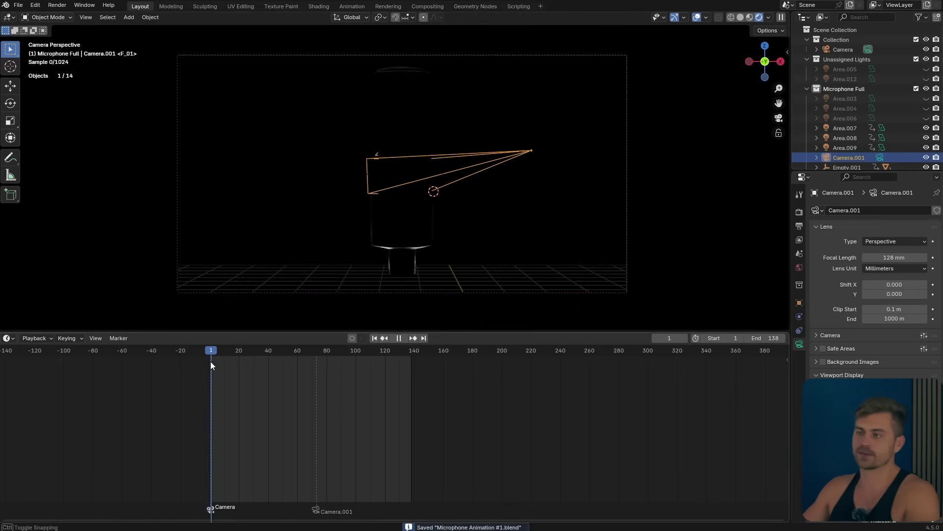
{"action": "left_click", "coordinate": [697, 18]}
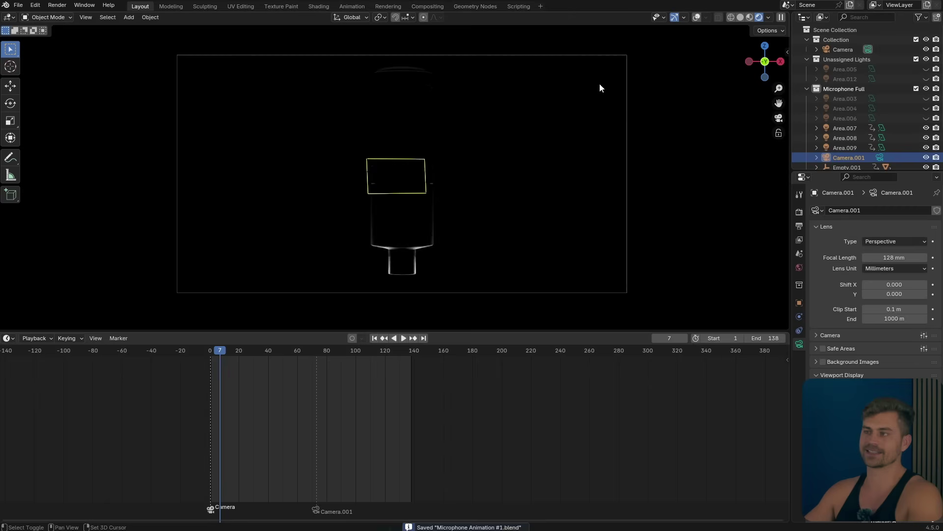
{"action": "key", "text": "space"}
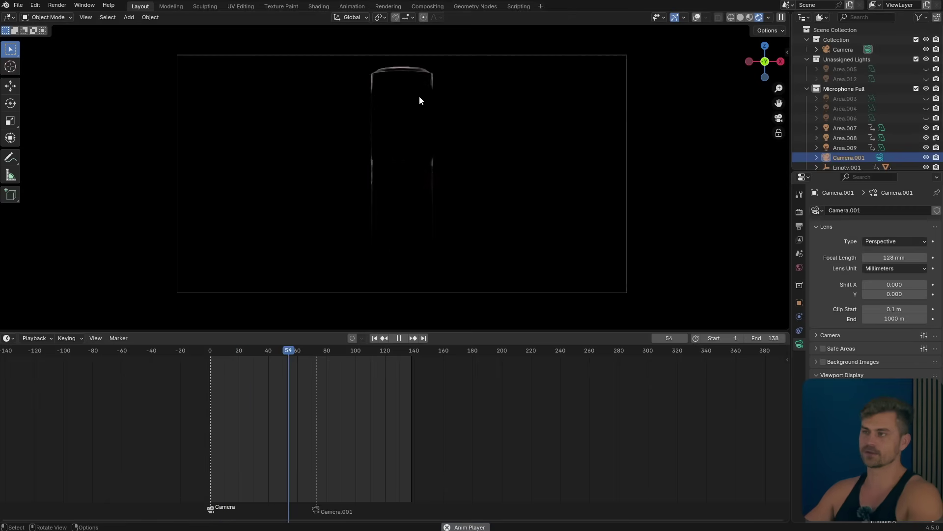
{"action": "key", "text": "space"}
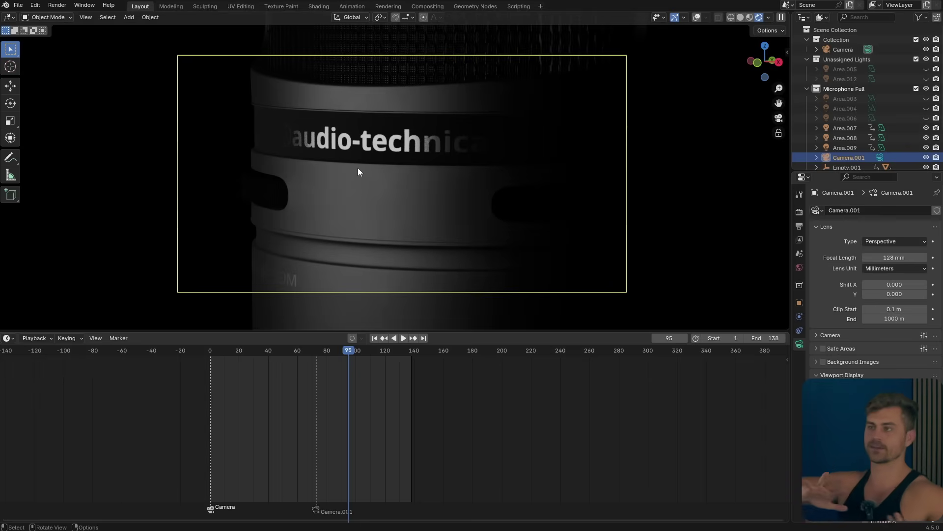